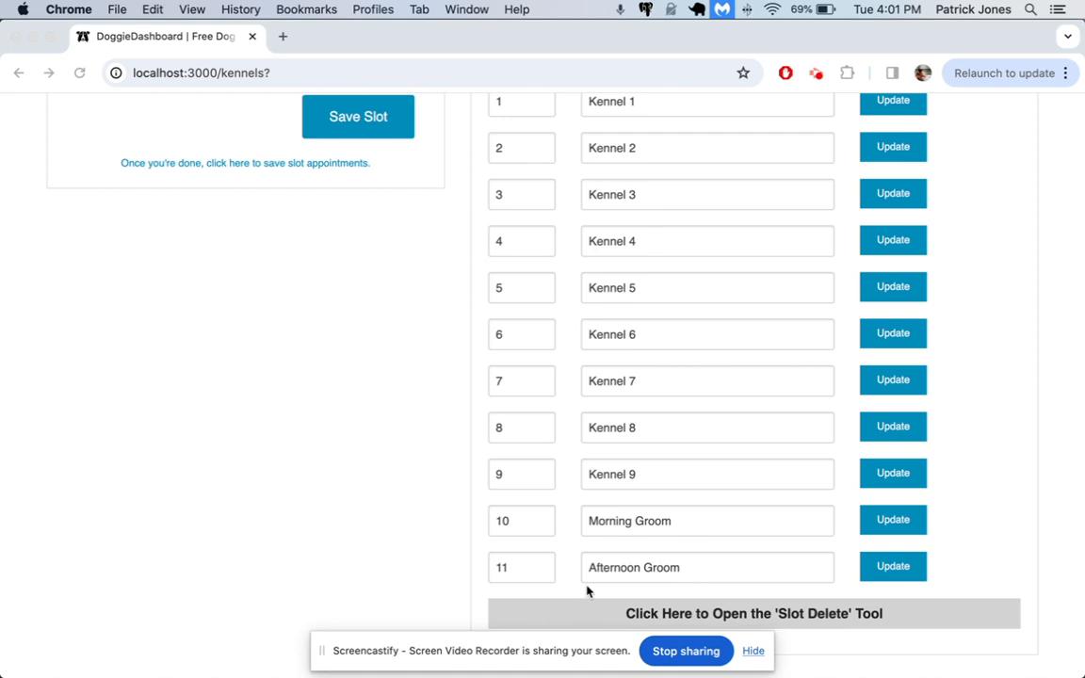
Step: Open the slot delete tool and start deleting the Kennel 9 slot, cancelling at the confirmation
scroll(674, 582, "down", 2)
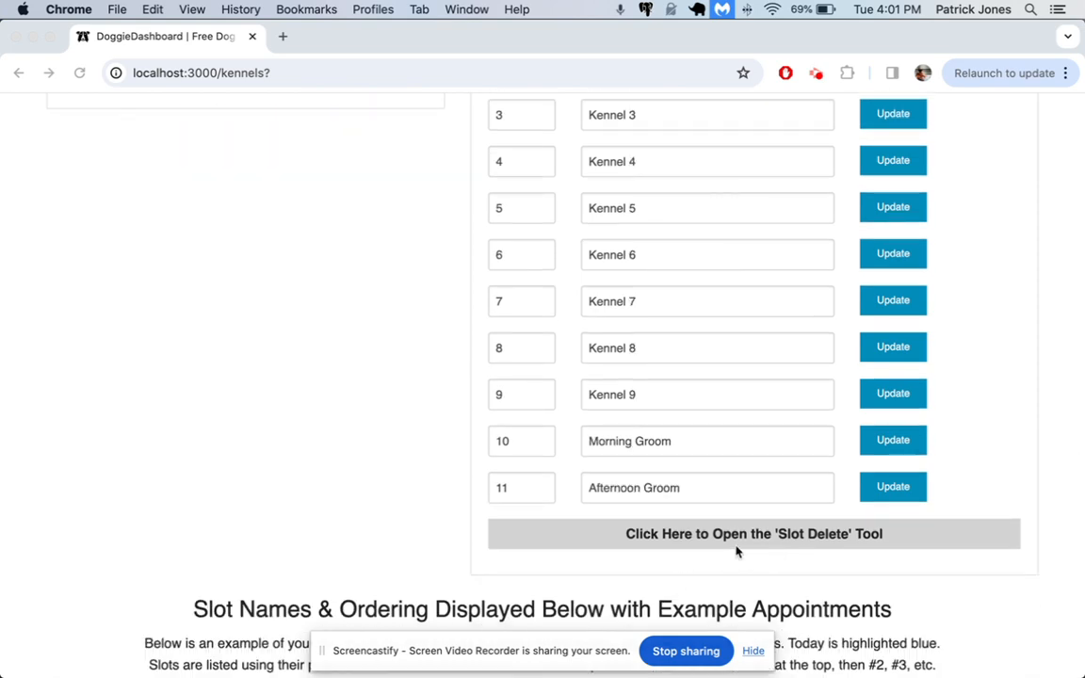
left_click(732, 548)
left_click(724, 542)
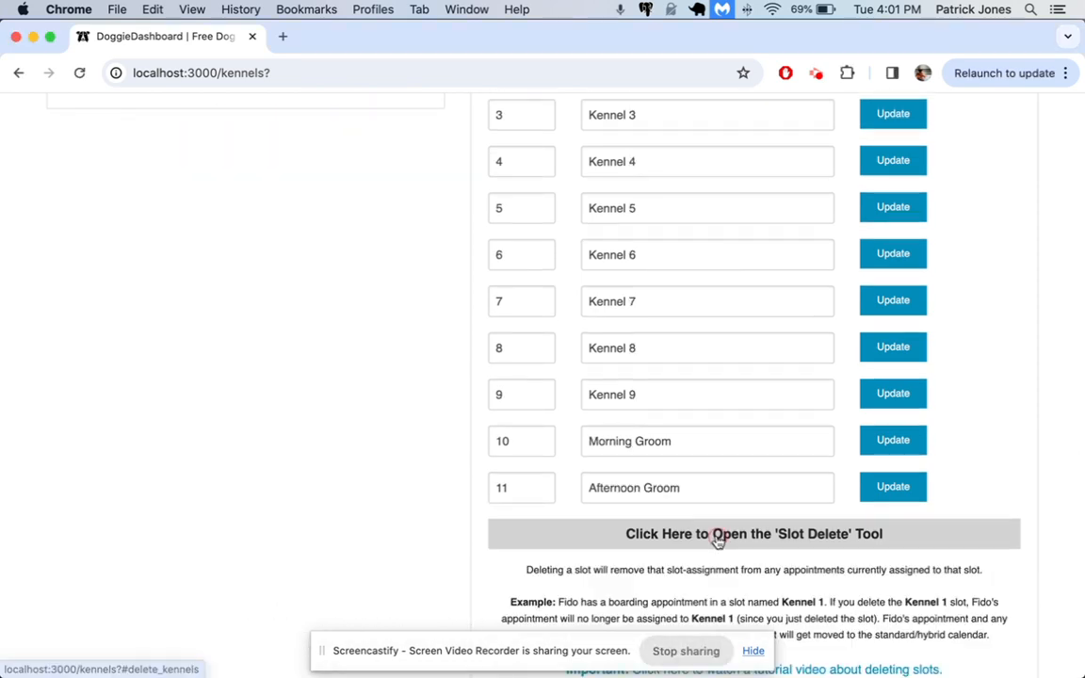
scroll(717, 538, "down", 5)
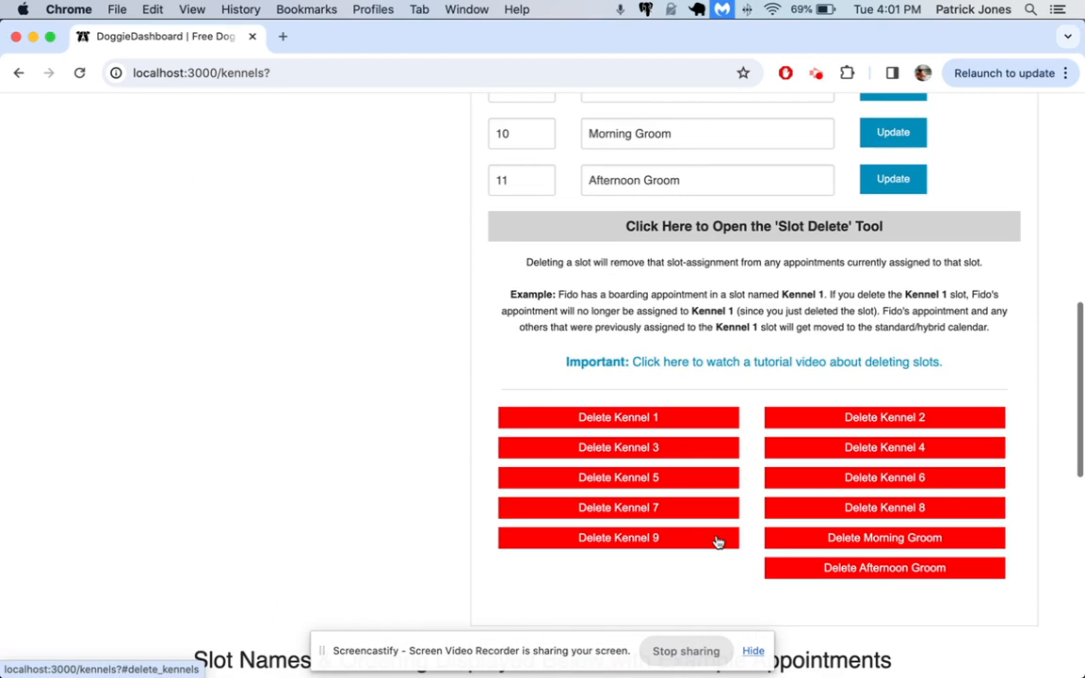
left_click(663, 542)
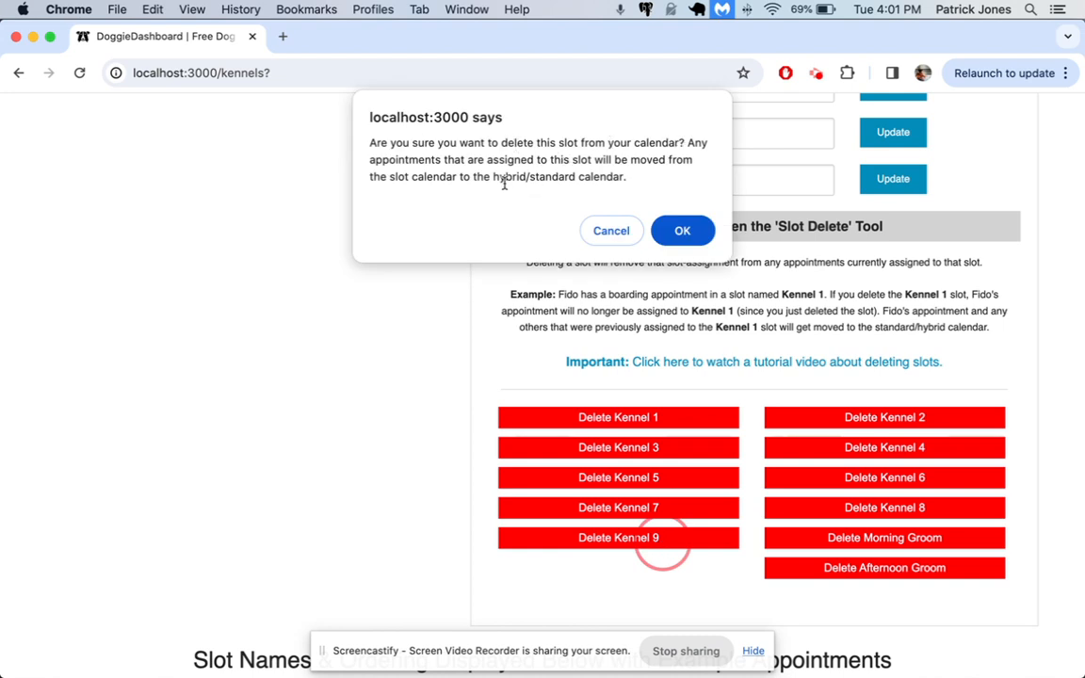
left_click(610, 231)
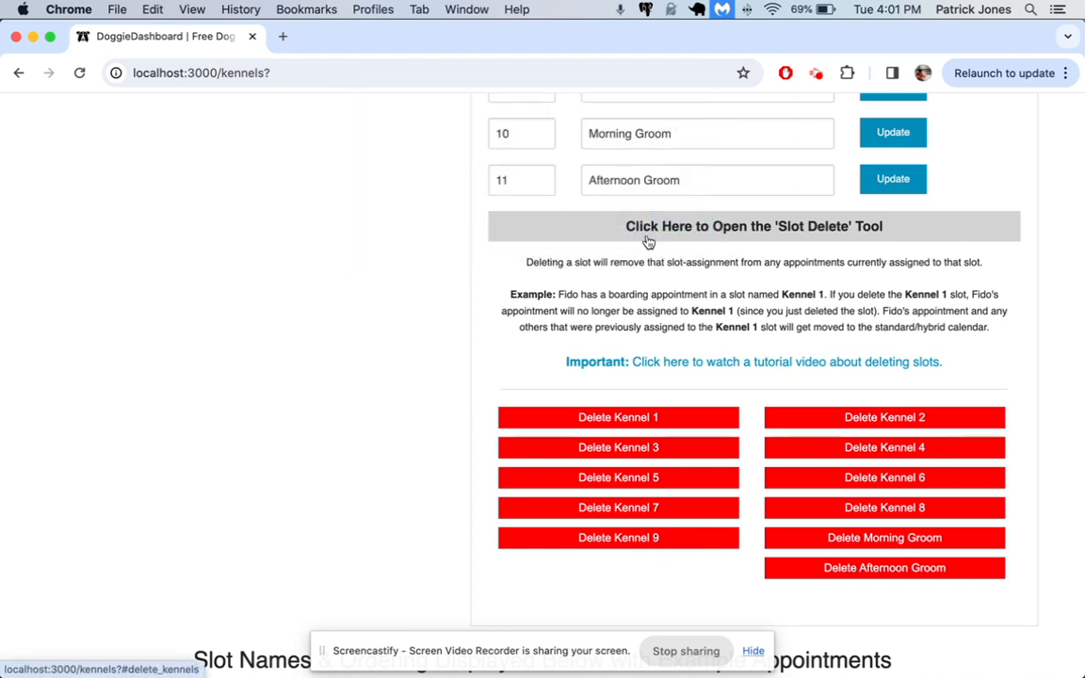
Step: Open the Slot Calendar and examine the kennel and groom slots for the week of Feb 4 - Feb 10
scroll(772, 285, "up", 4)
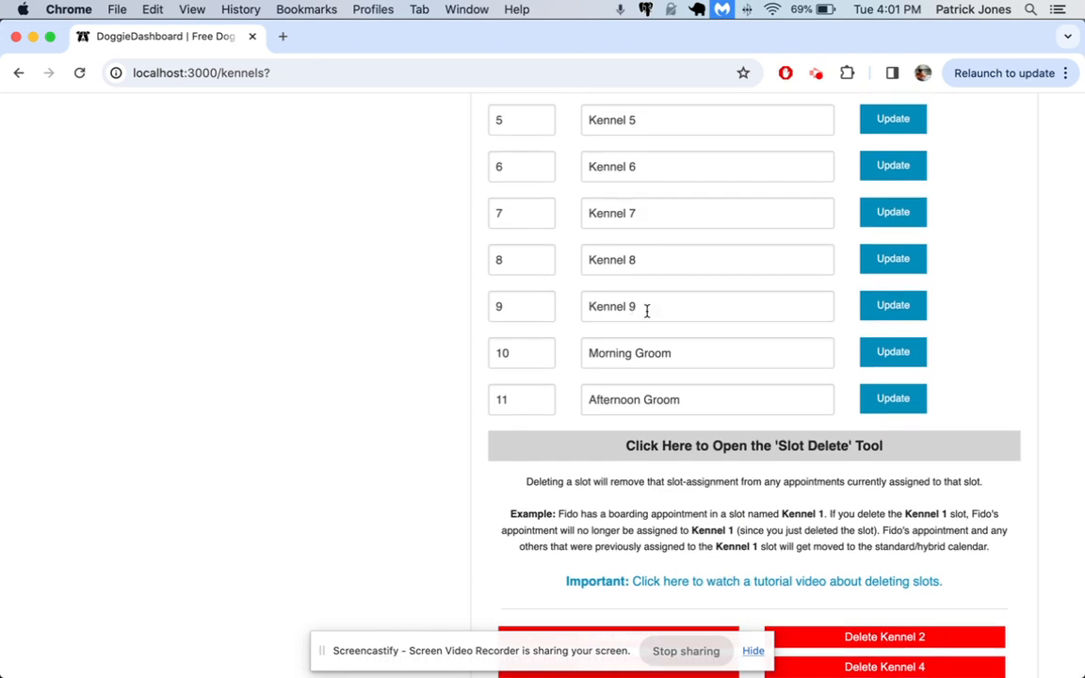
scroll(628, 400, "up", 2)
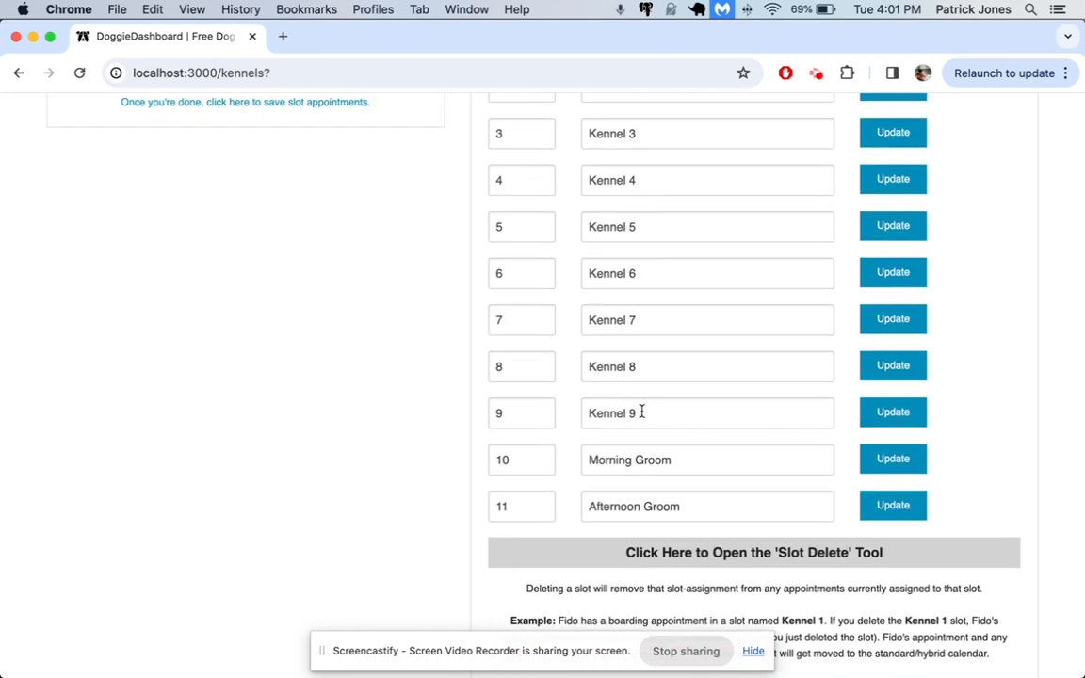
scroll(642, 411, "up", 7)
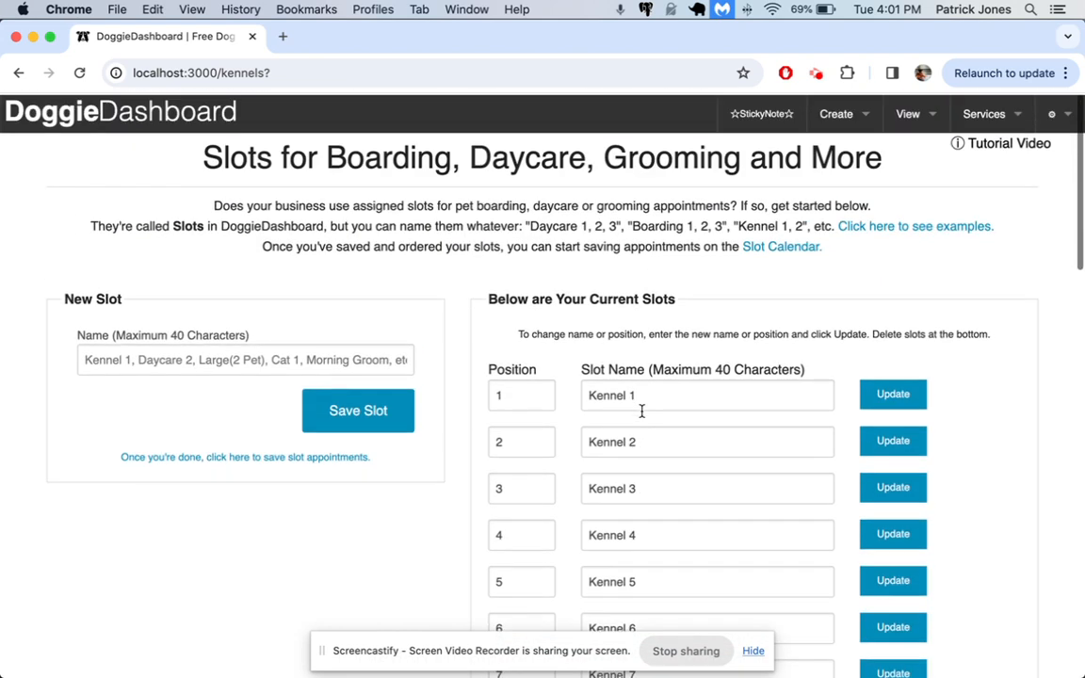
left_click(787, 248)
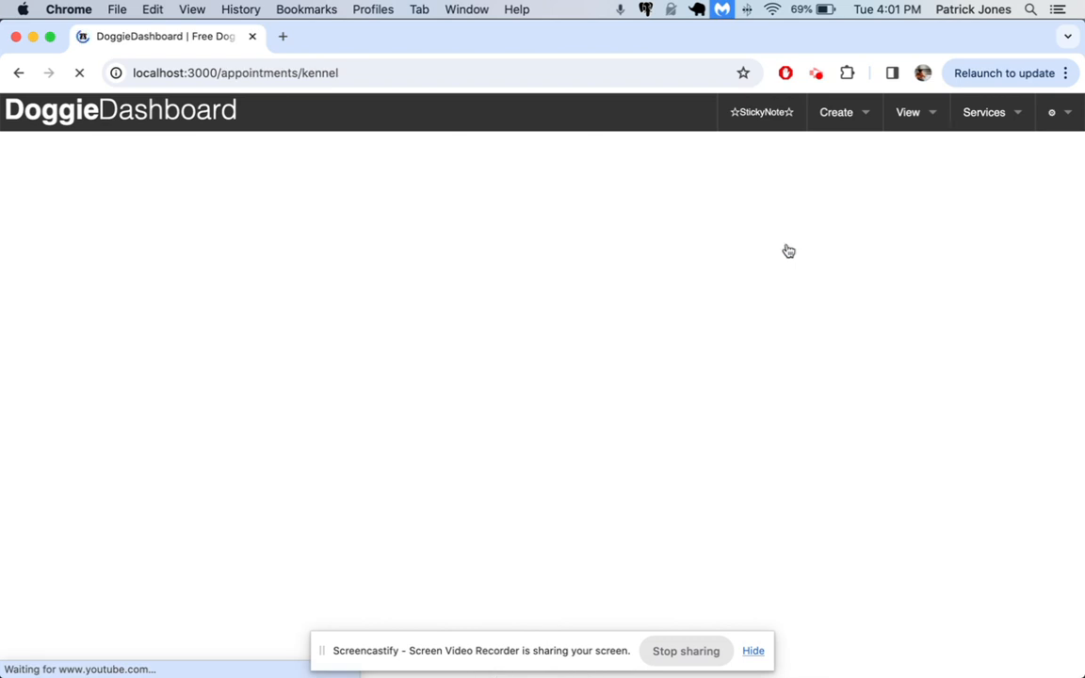
scroll(788, 250, "down", 4)
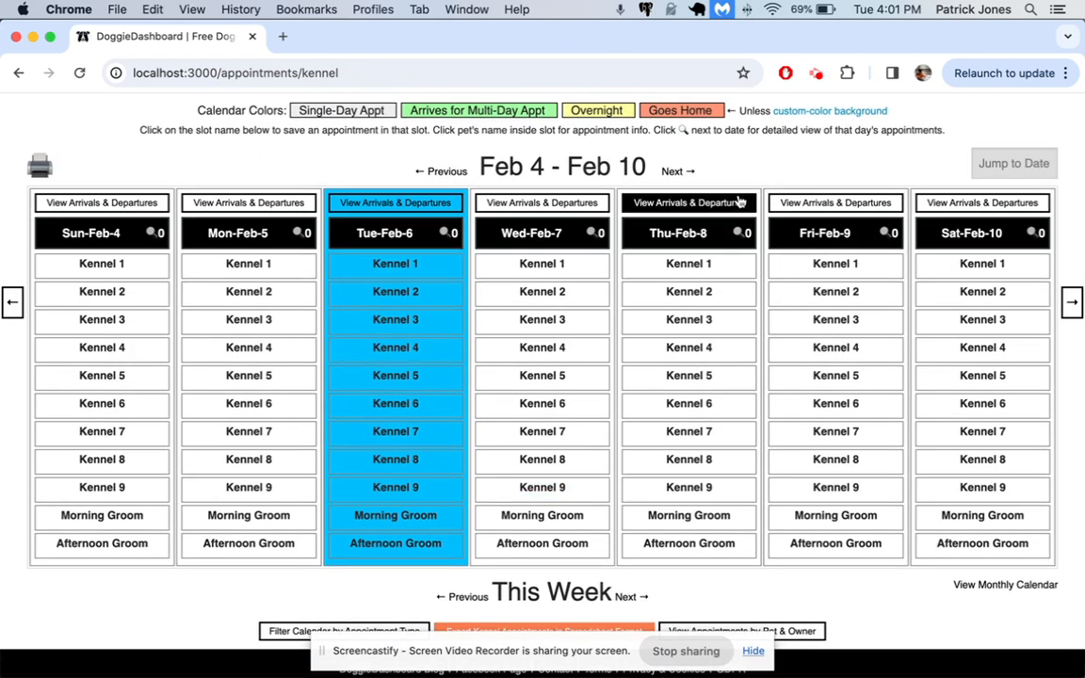
scroll(738, 201, "up", 4)
Step: Go to the homepage and examine its weekly and monthly calendars
left_click(185, 114)
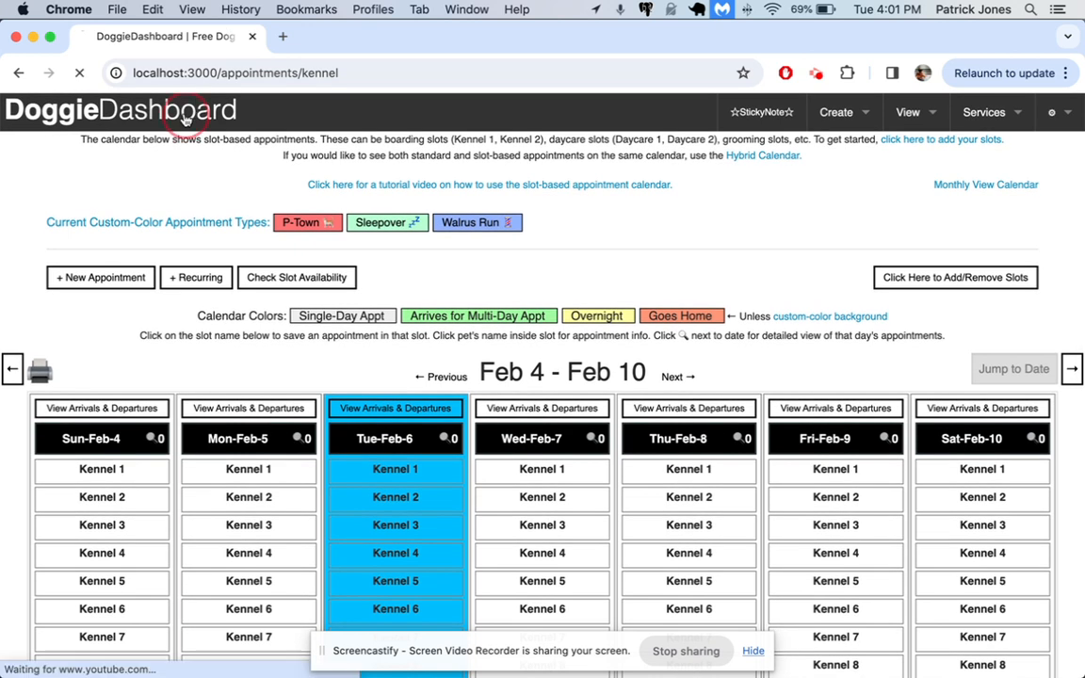
scroll(426, 330, "down", 15)
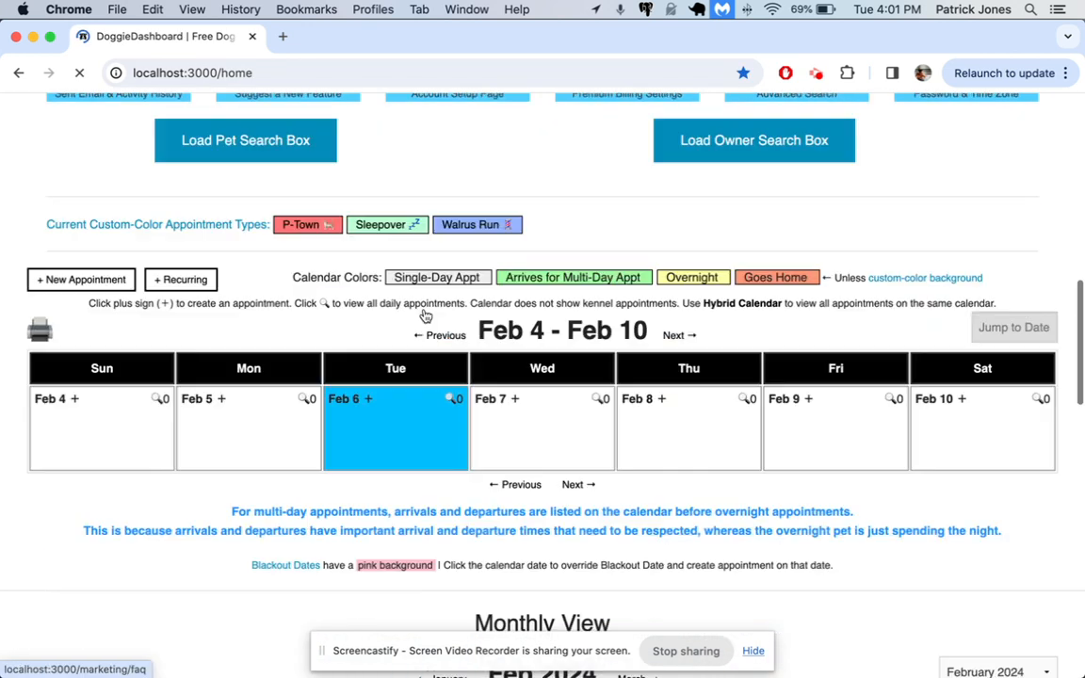
scroll(424, 315, "down", 5)
scroll(715, 412, "up", 5)
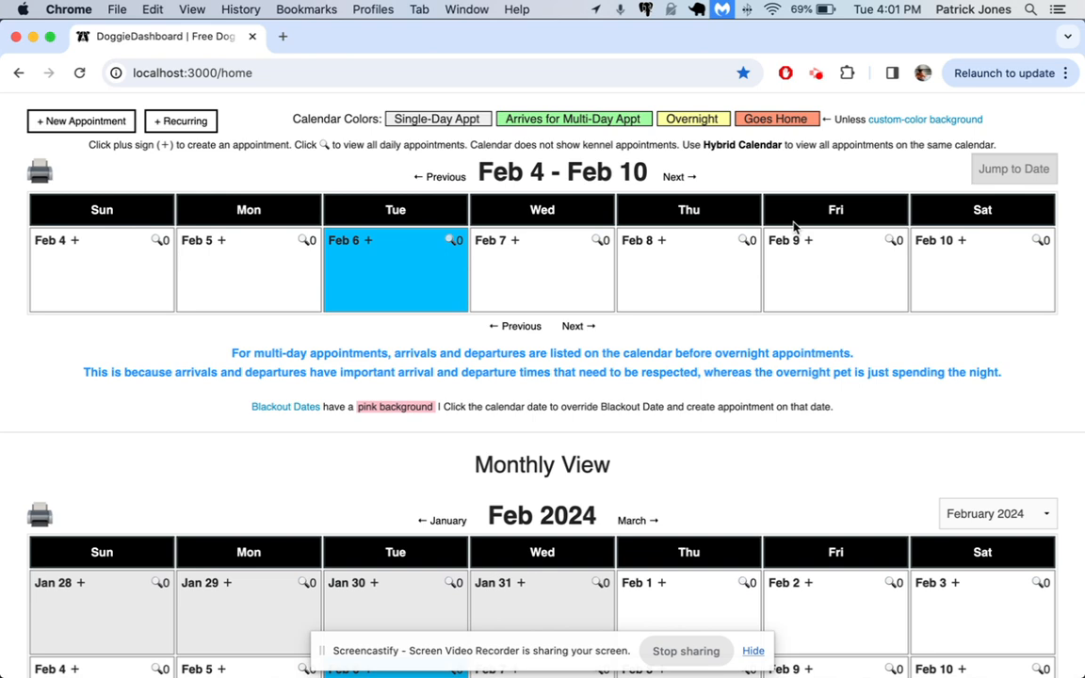
Step: Open the account settings and expand the pet display, overlapping slot appointments, appointment request and calendar settings
scroll(794, 226, "up", 10)
left_click(1052, 112)
mouse_move(970, 144)
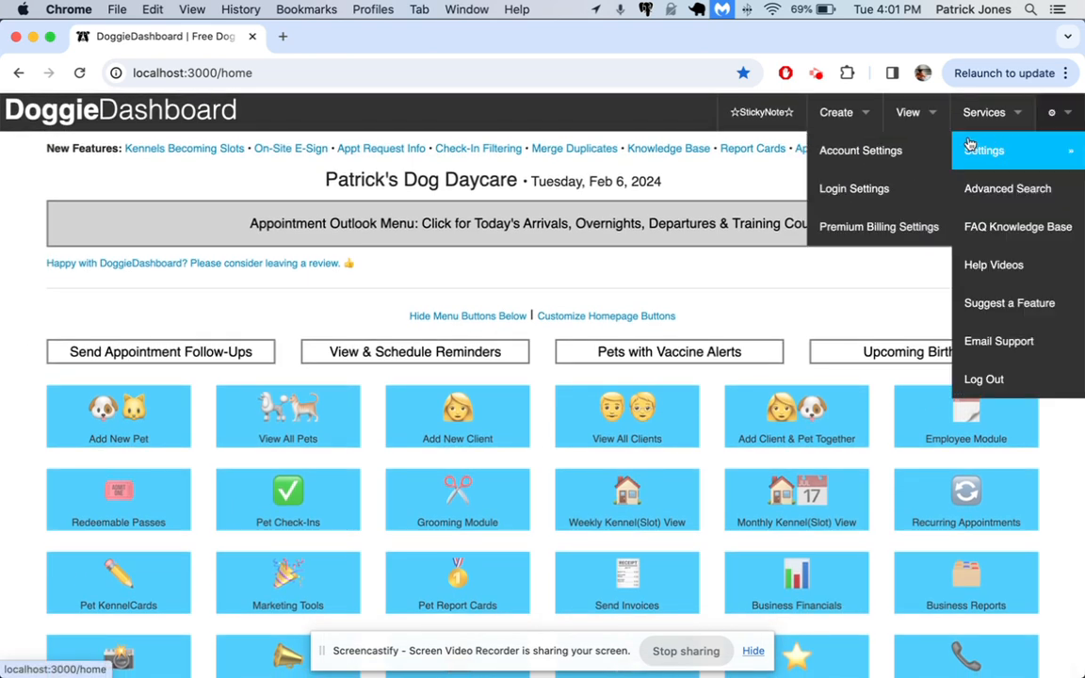
left_click(911, 150)
mouse_move(1079, 99)
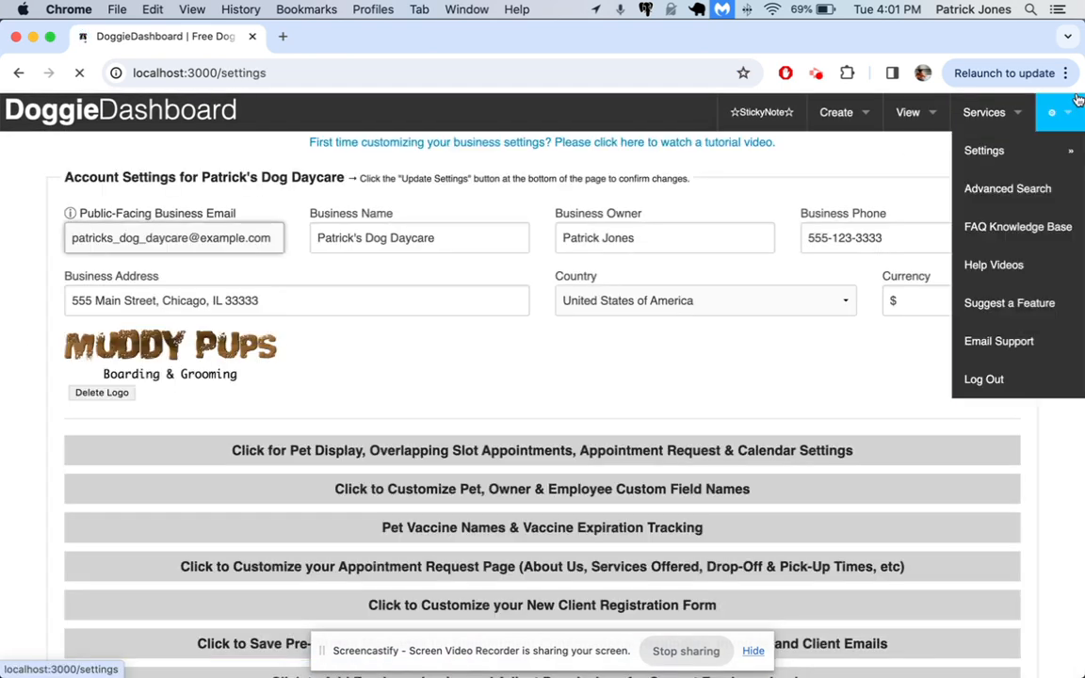
left_click(733, 450)
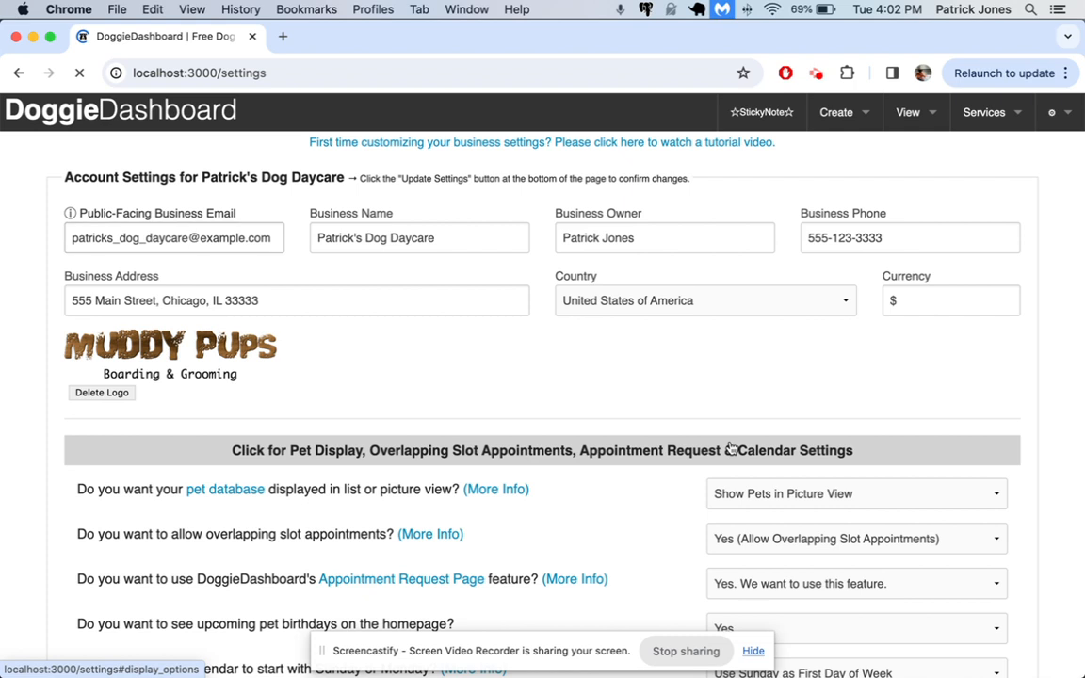
Step: Set the homepage calendar to Hybrid (Best for Kennels that also do Daycare) and save the account settings
scroll(732, 448, "down", 5)
left_click(766, 421)
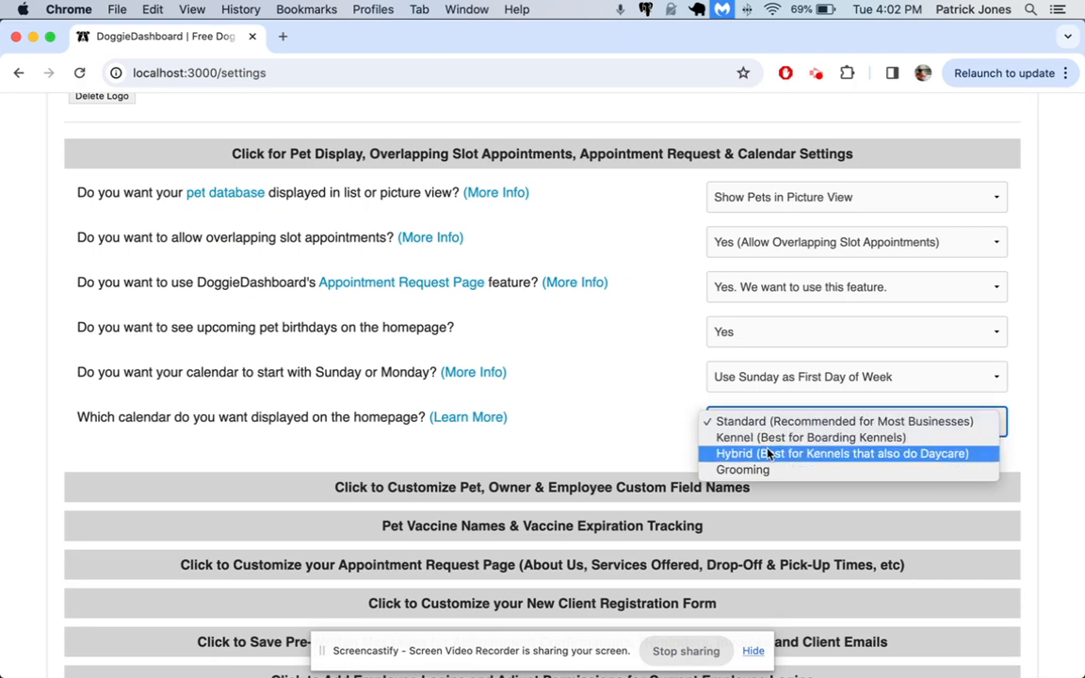
left_click(768, 454)
scroll(844, 506, "down", 5)
left_click(887, 525)
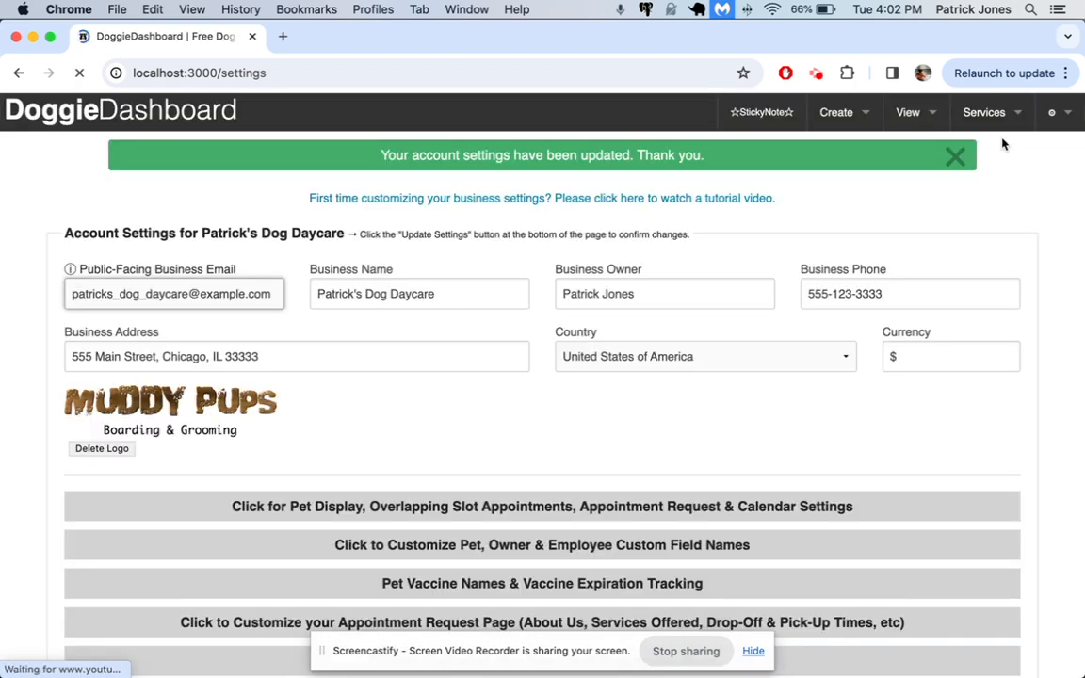
left_click(955, 155)
Step: Return to the homepage and examine the hybrid weekly calendar with its date and slot areas
left_click(226, 117)
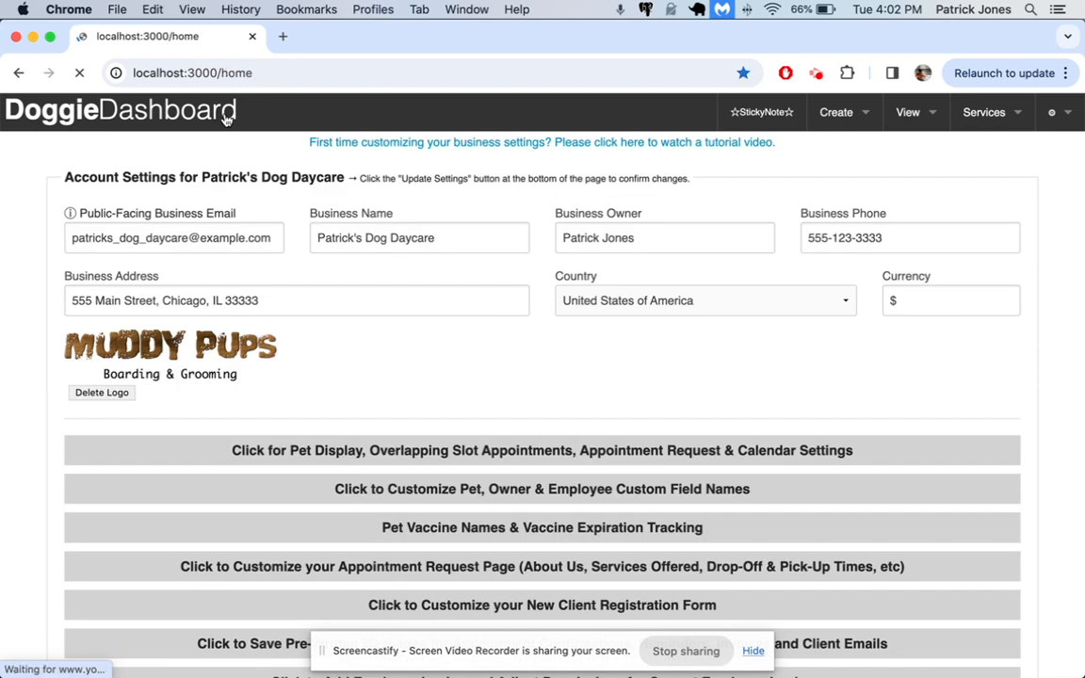
scroll(537, 354, "down", 15)
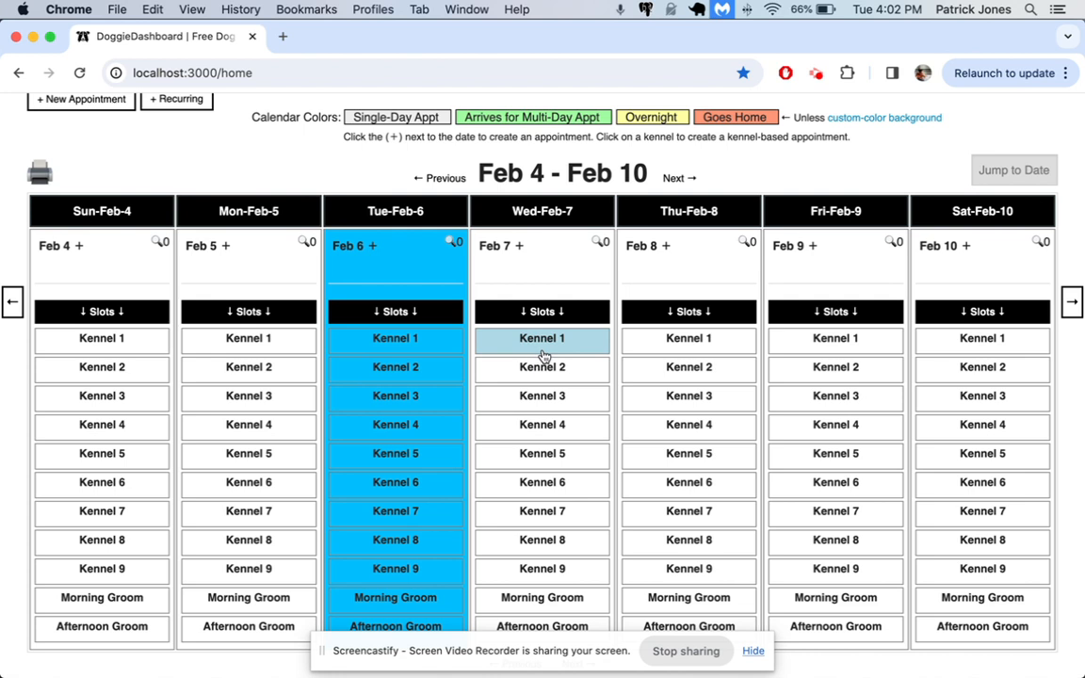
scroll(649, 387, "down", 1)
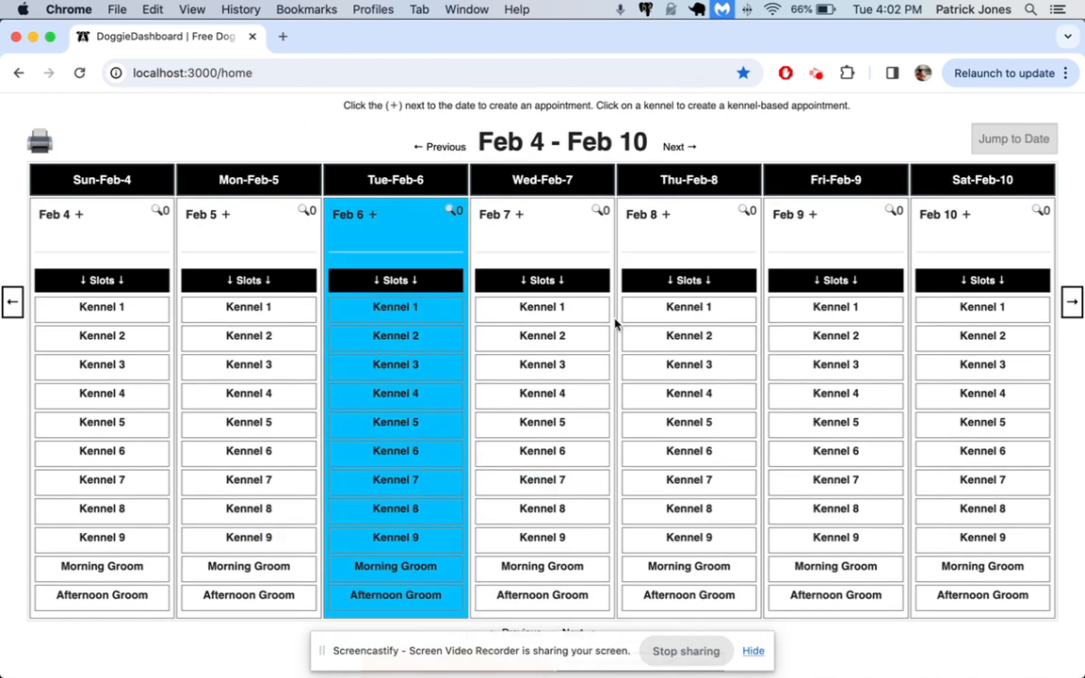
Step: Start a new appointment in the Kennel 9 slot on Monday, Feb 5 and choose the pet Forest
left_click(290, 541)
type("k")
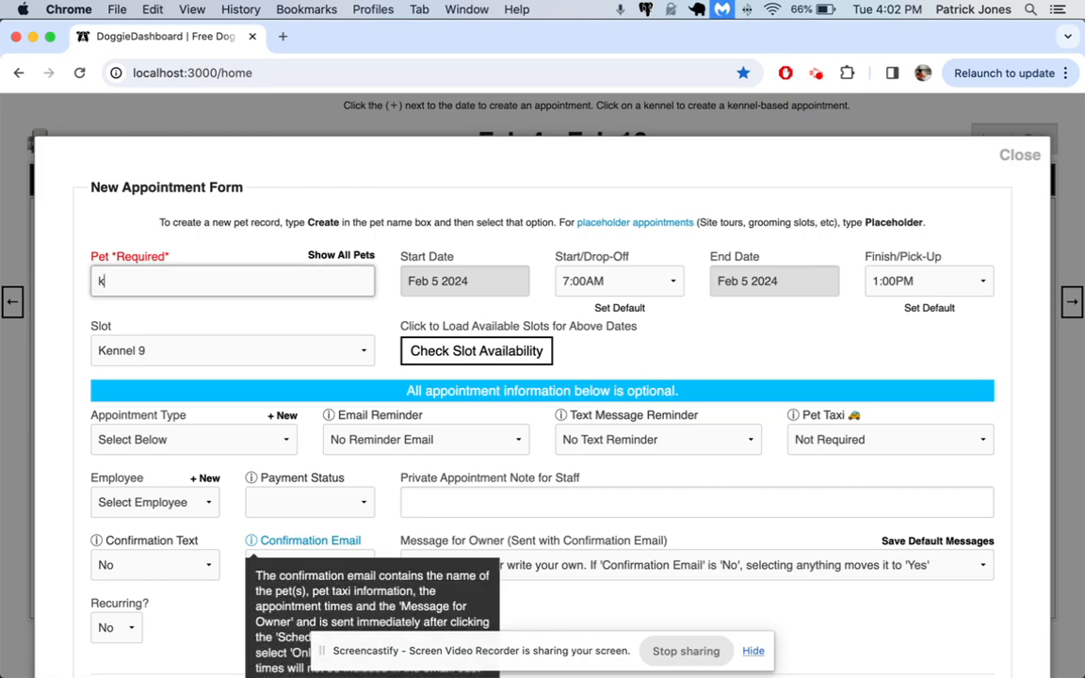
left_click(151, 515)
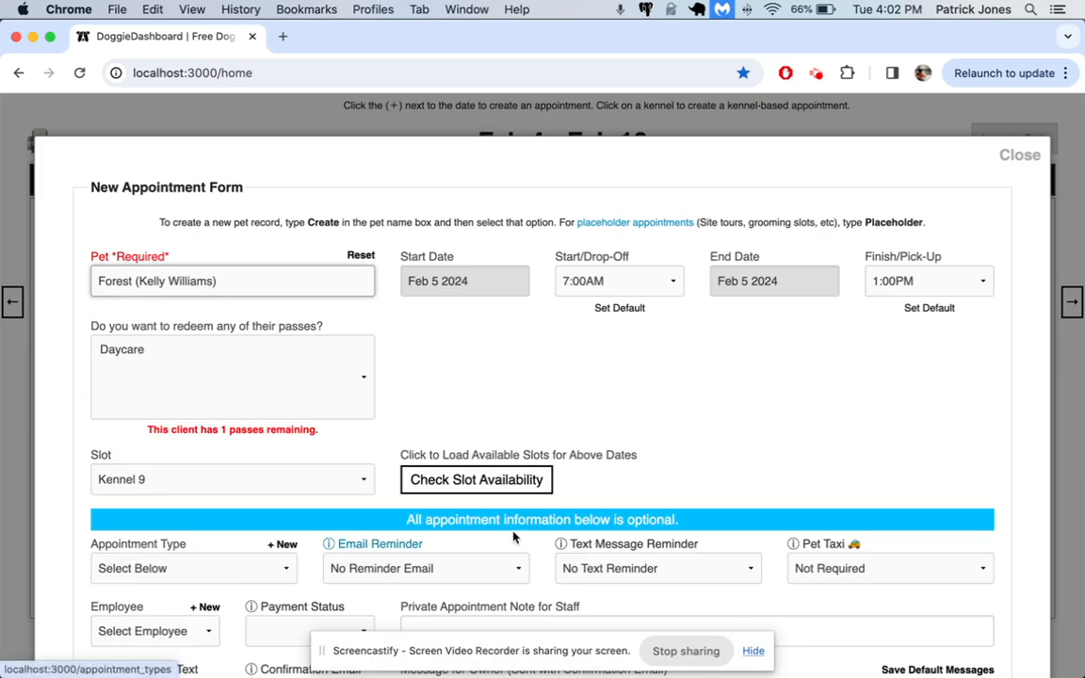
Step: Set the appointment's end date to Feb 9 2024 and its pick-up time to 5:00PM
left_click(773, 281)
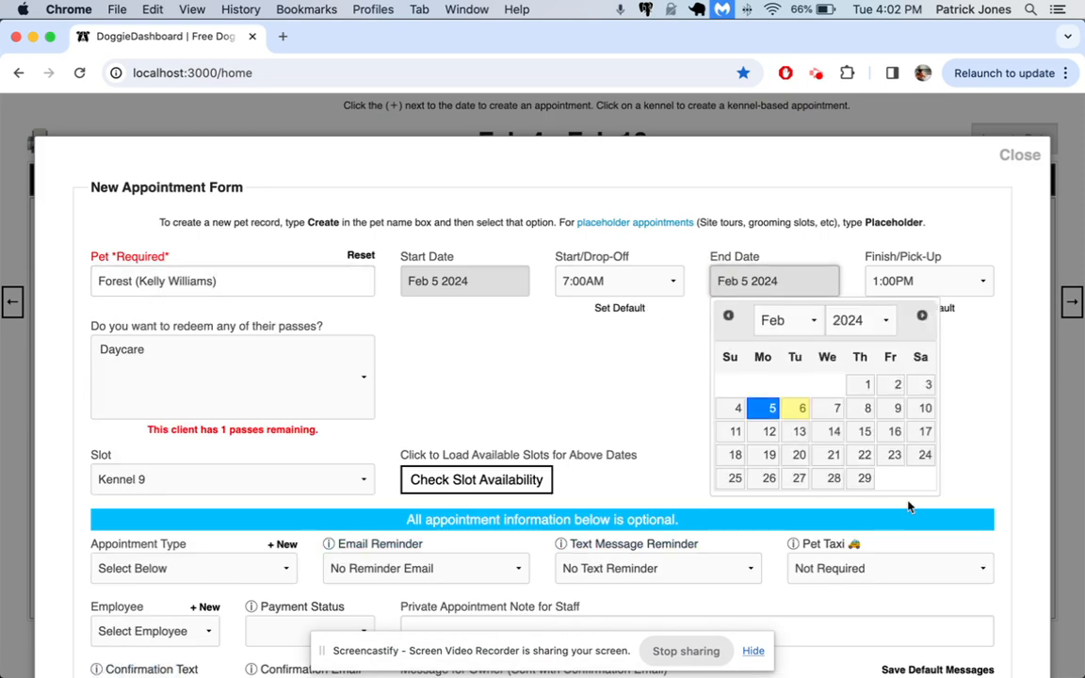
left_click(898, 408)
left_click(928, 281)
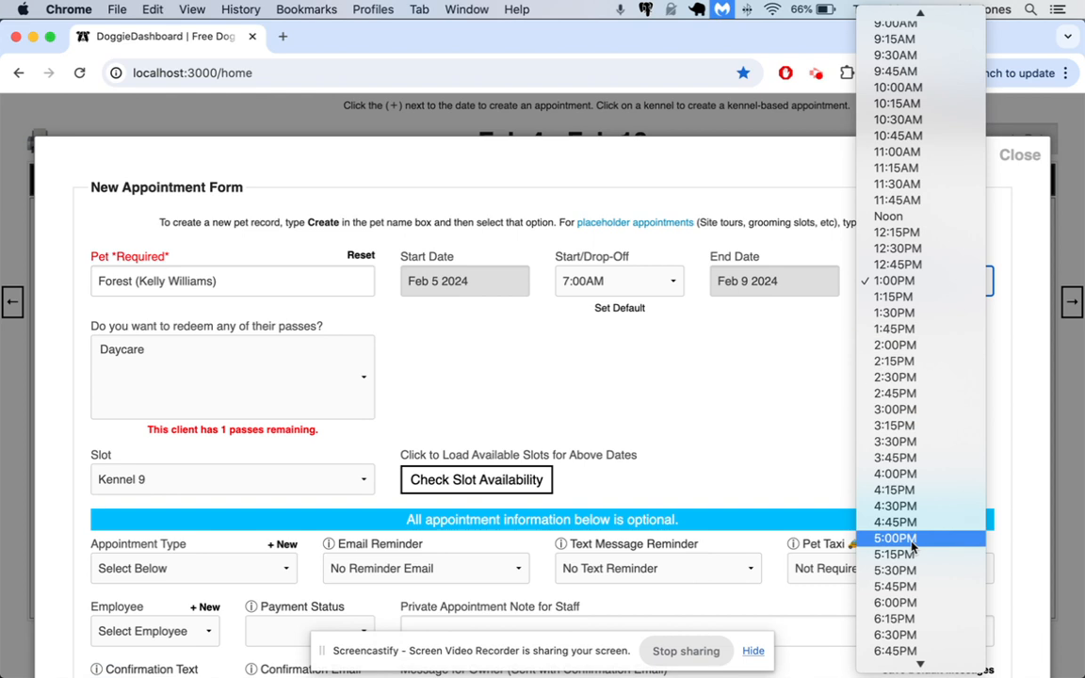
left_click(881, 538)
Step: Set Forest's appointment type to Boarding, schedule the appointment and dismiss the notice
left_click(265, 566)
left_click(193, 598)
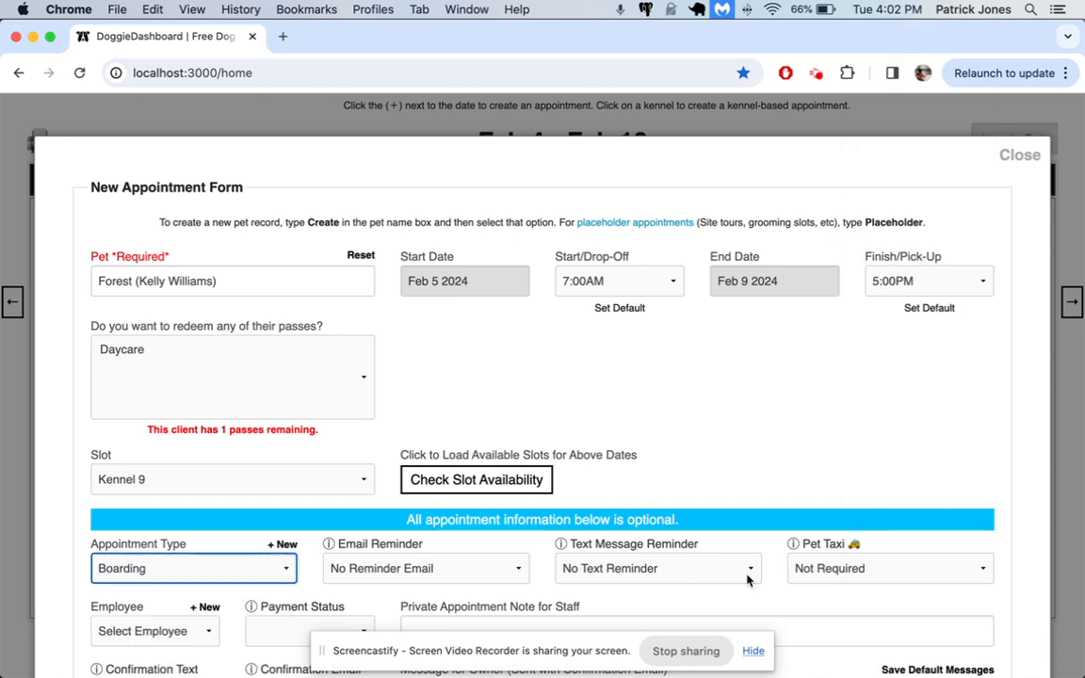
scroll(939, 606, "down", 3)
scroll(938, 606, "down", 1)
left_click(923, 601)
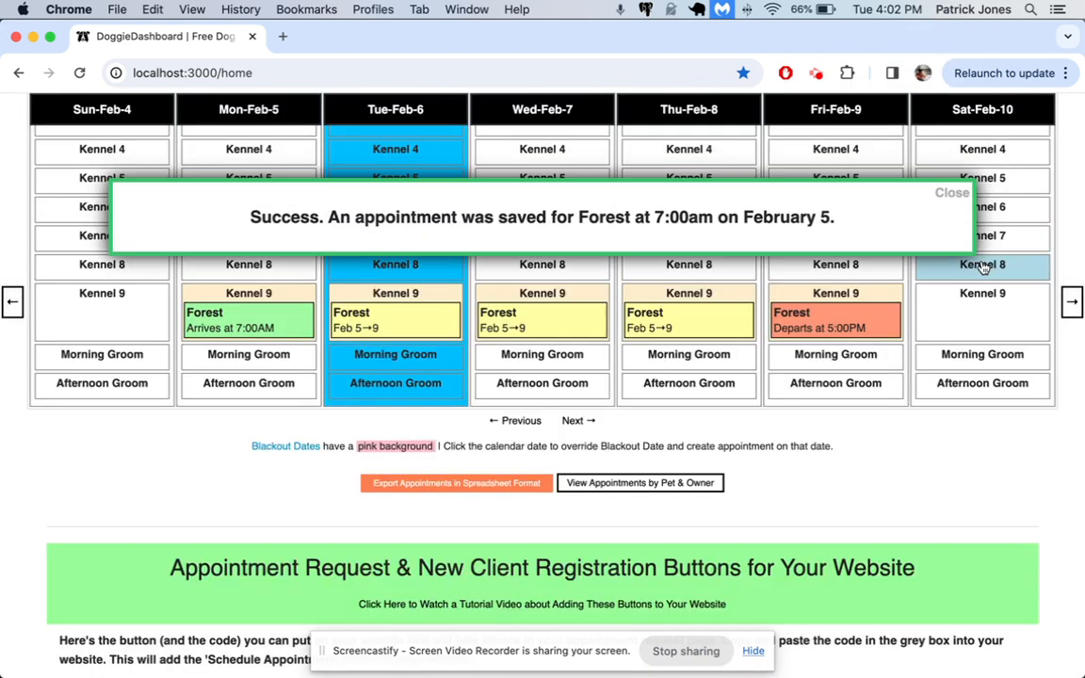
left_click(954, 194)
Step: Start a new appointment without a slot on Feb 5 and choose the pet Abigail
scroll(958, 201, "up", 3)
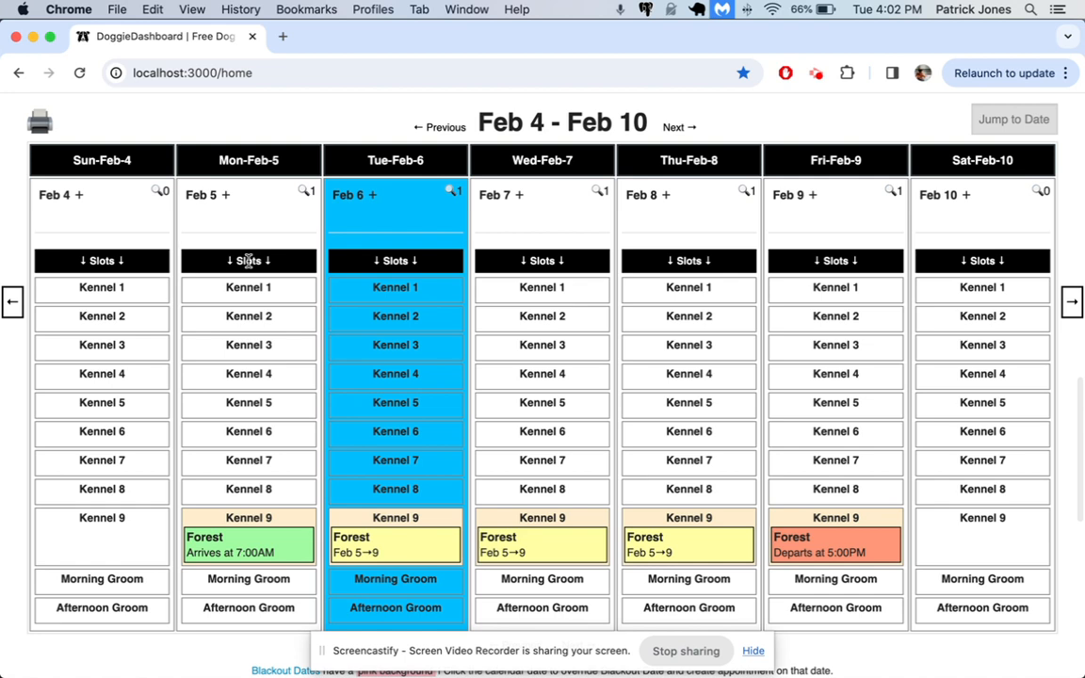
left_click(372, 200)
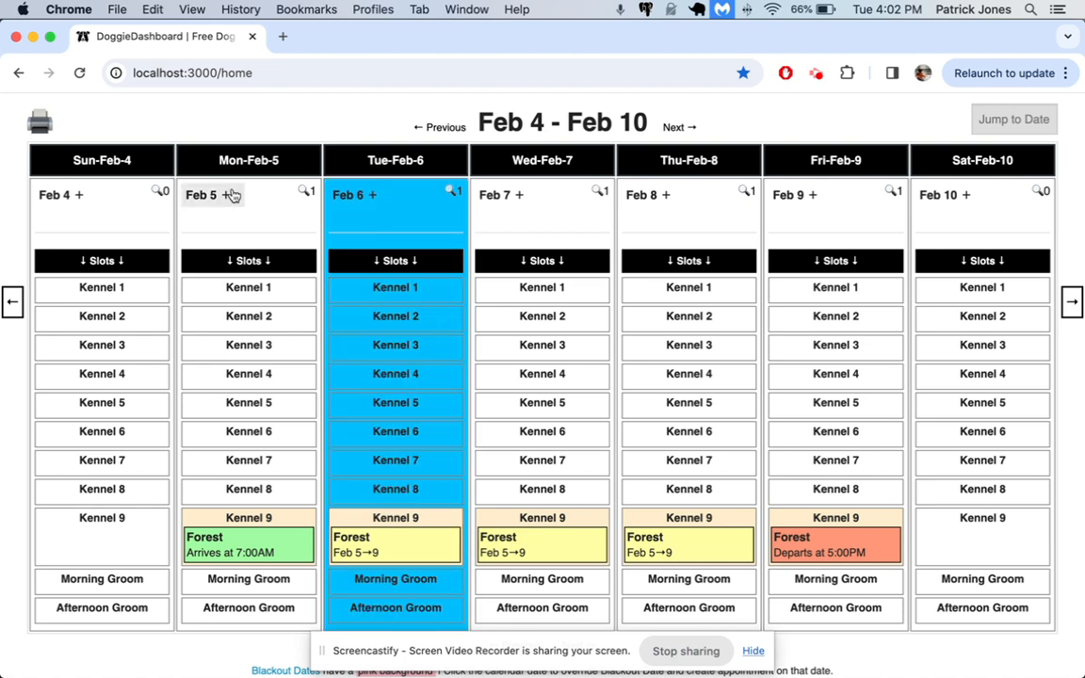
left_click(223, 199)
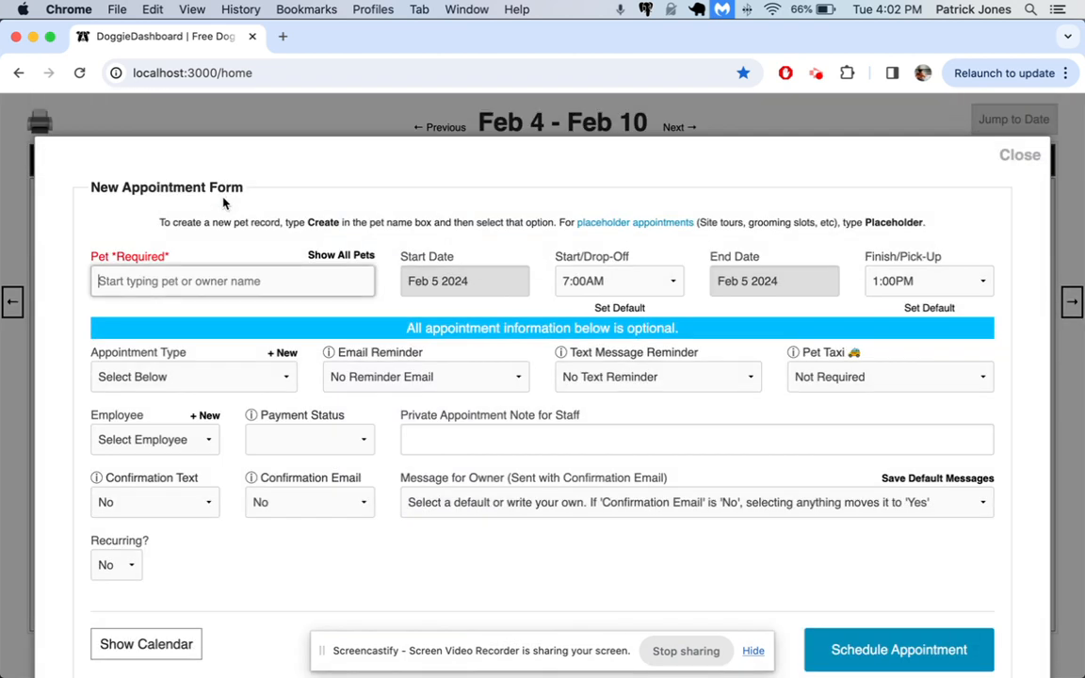
type("d")
key("Down")
key("Return")
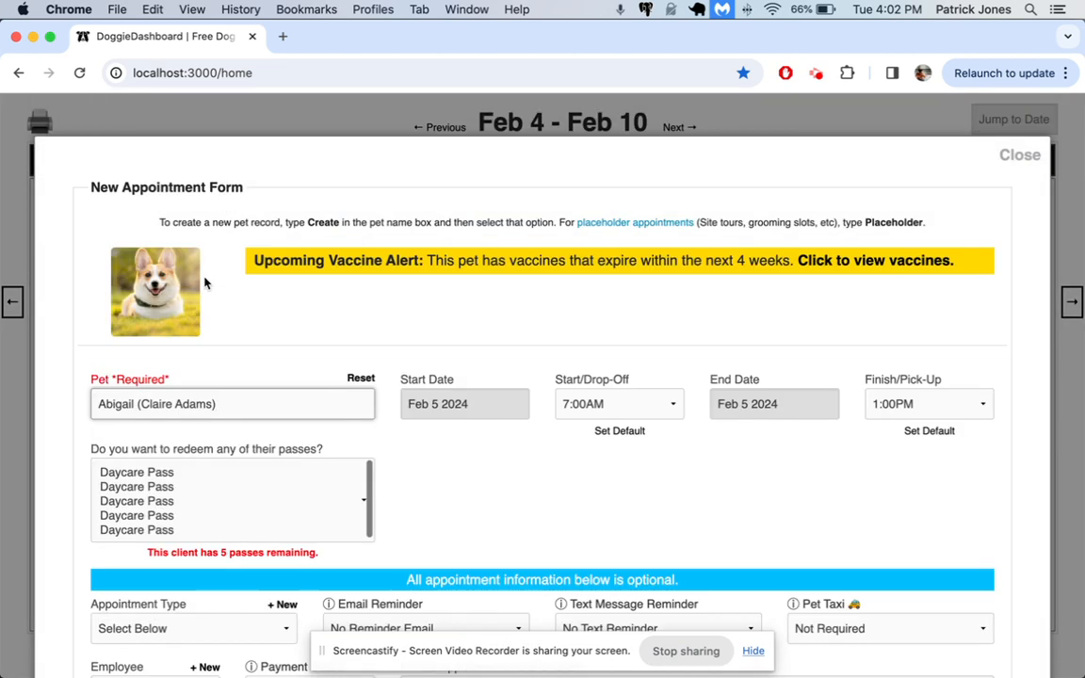
Step: Set the appointment type for Abigail to Daycare
scroll(341, 632, "down", 4)
left_click(192, 464)
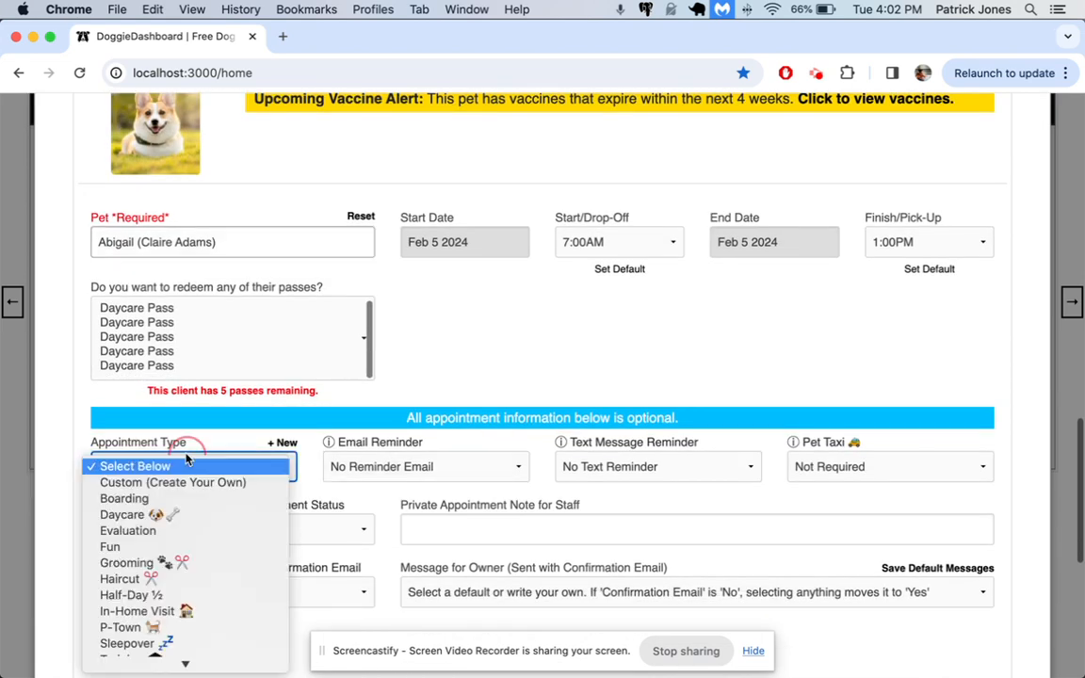
left_click(184, 516)
Step: Set the drop-off time to 8:15AM and the pick-up time to 4:30PM, and schedule Abigail's appointment
left_click(625, 247)
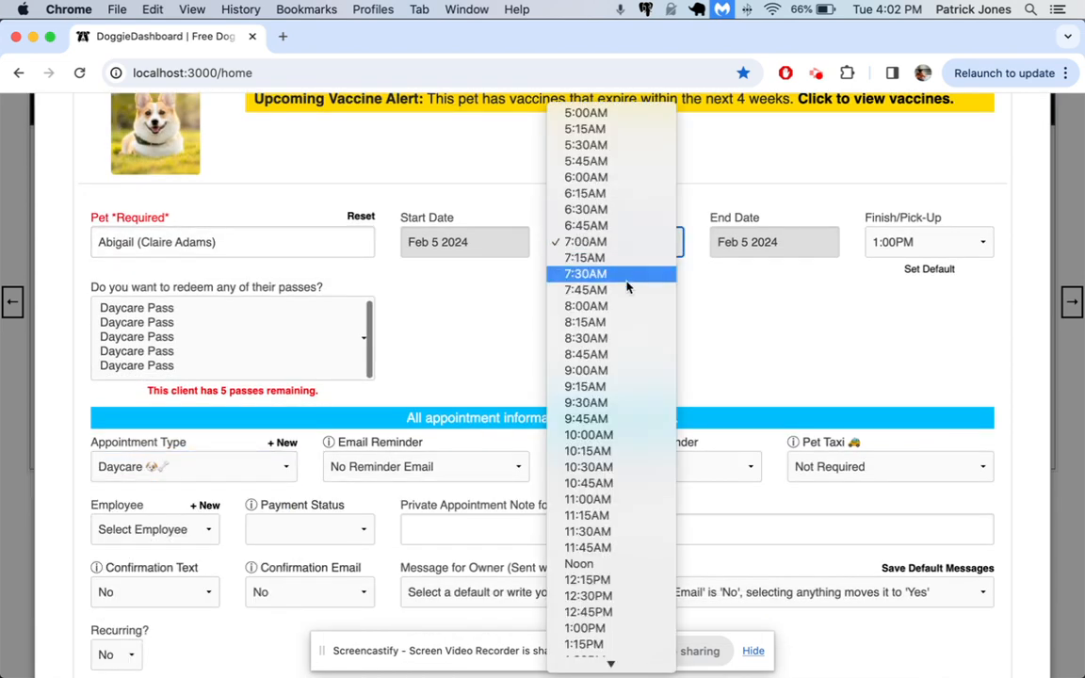
left_click(630, 320)
left_click(896, 246)
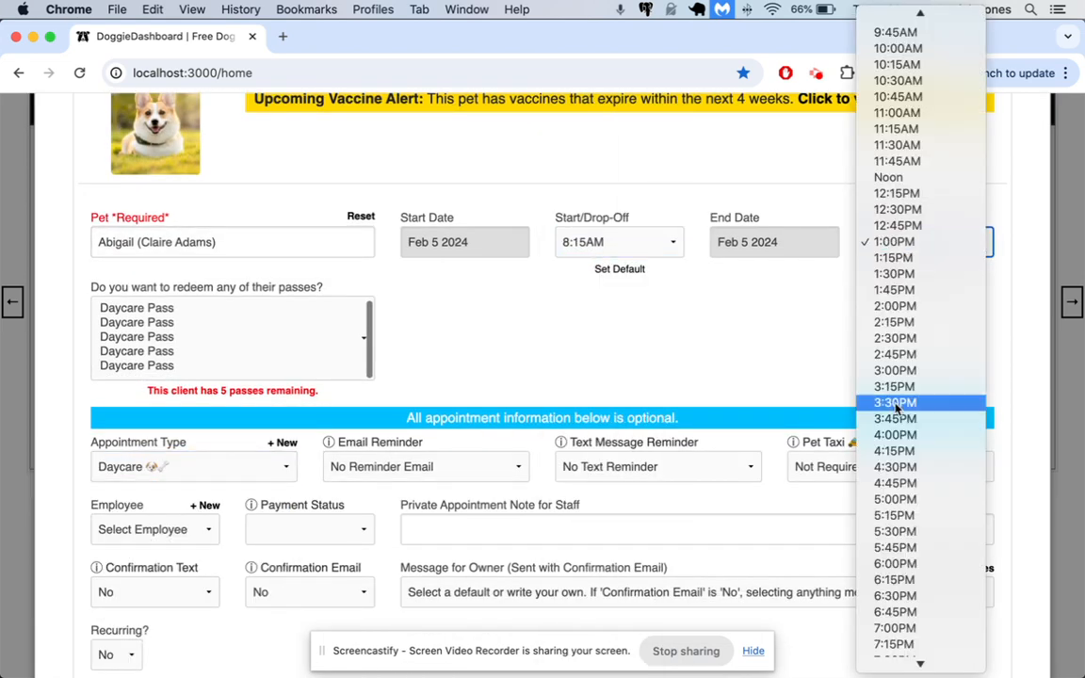
left_click(896, 466)
scroll(898, 516, "down", 3)
left_click(897, 517)
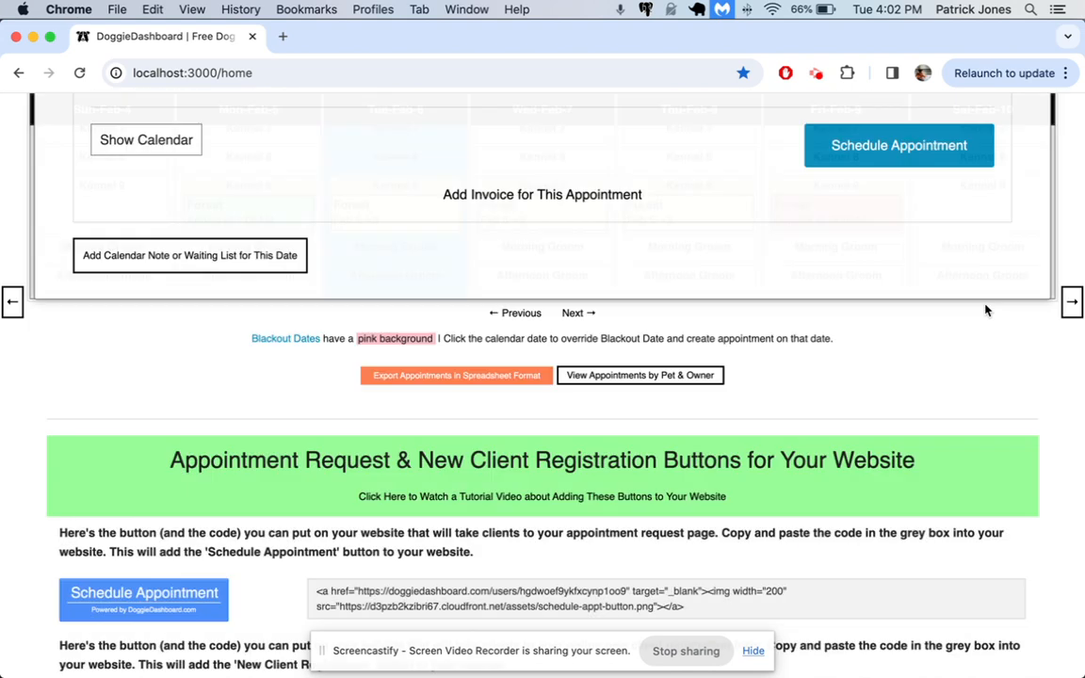
Step: Start a new appointment without a slot on Feb 9, choose the pet Fido and include the sibling Zelda
left_click(867, 185)
scroll(953, 197, "up", 5)
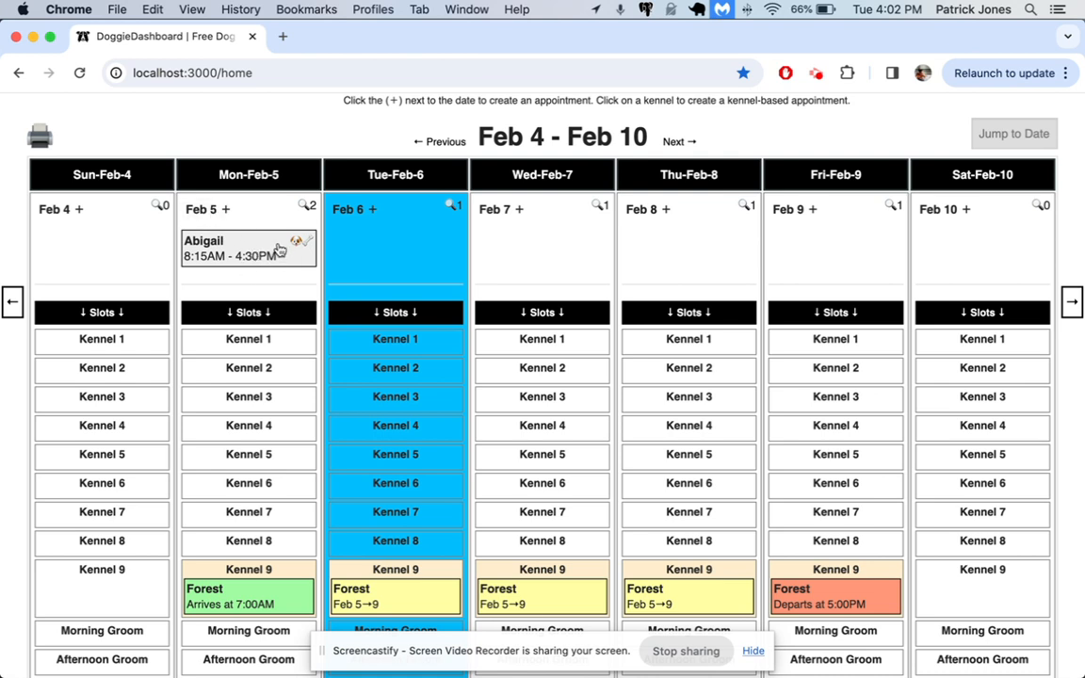
left_click(799, 220)
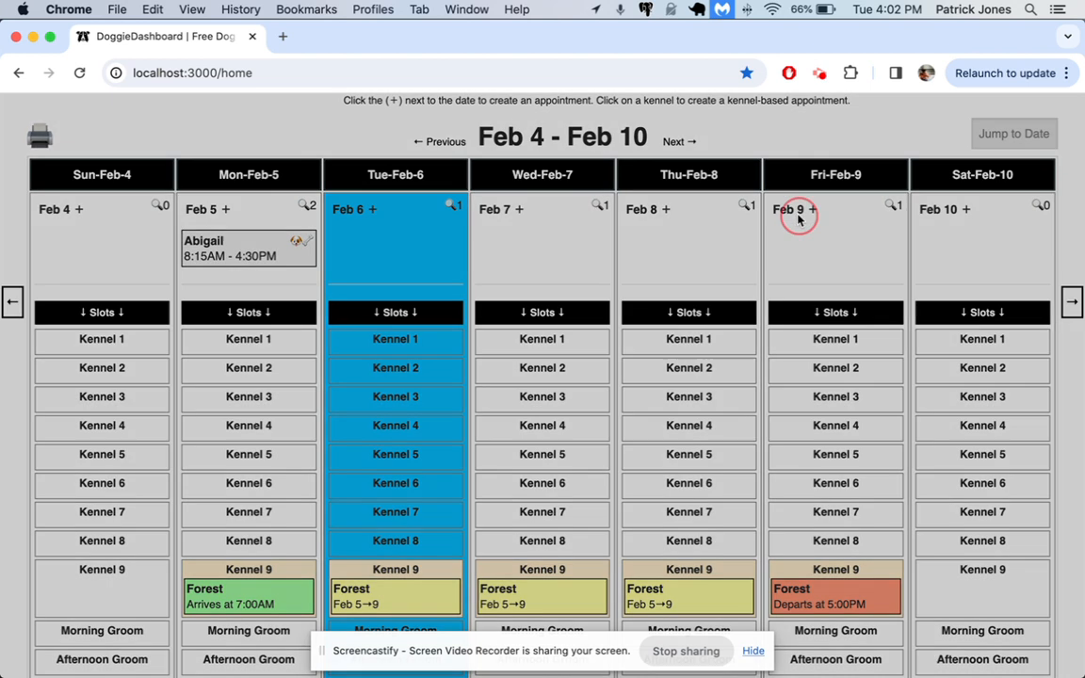
type("ke")
key("Down")
key("Down")
key("Down")
key("Down")
key("Down")
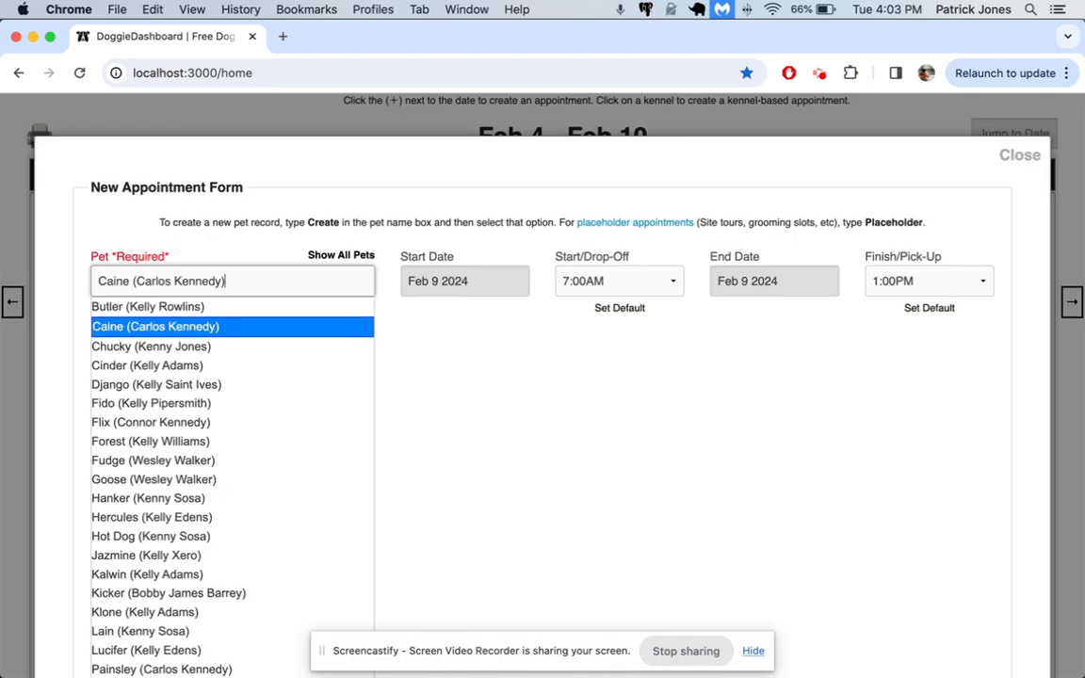
key("Return")
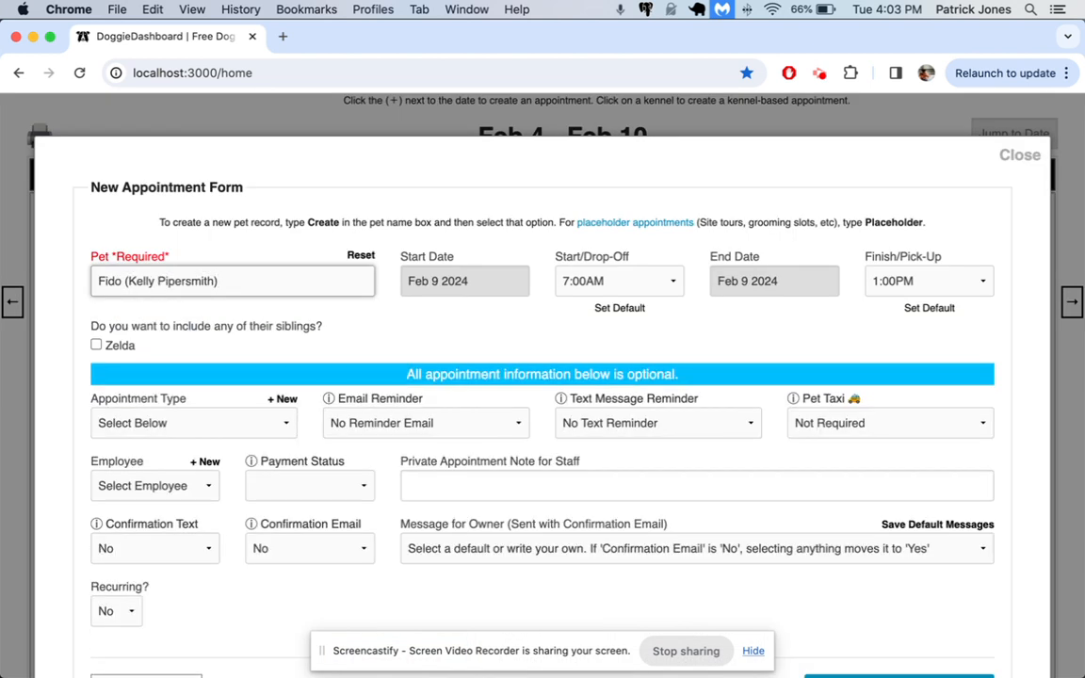
left_click(121, 347)
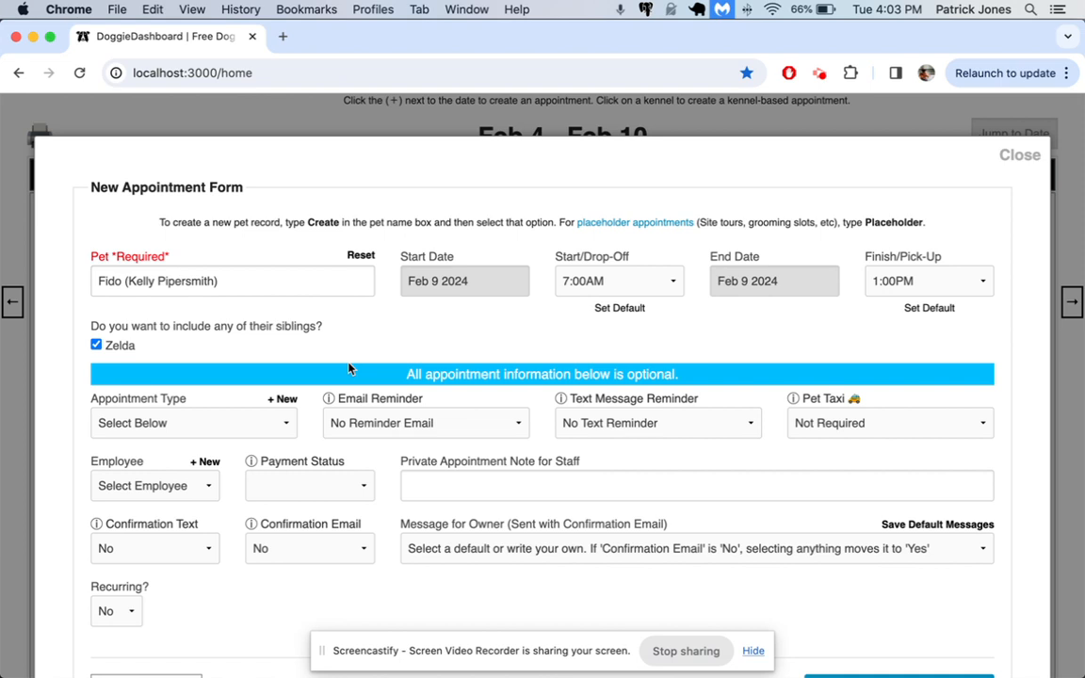
Step: Set the appointment type for Fido and Zelda to In-Home Visit and the start time to 9:00AM
scroll(169, 367, "down", 3)
left_click(162, 305)
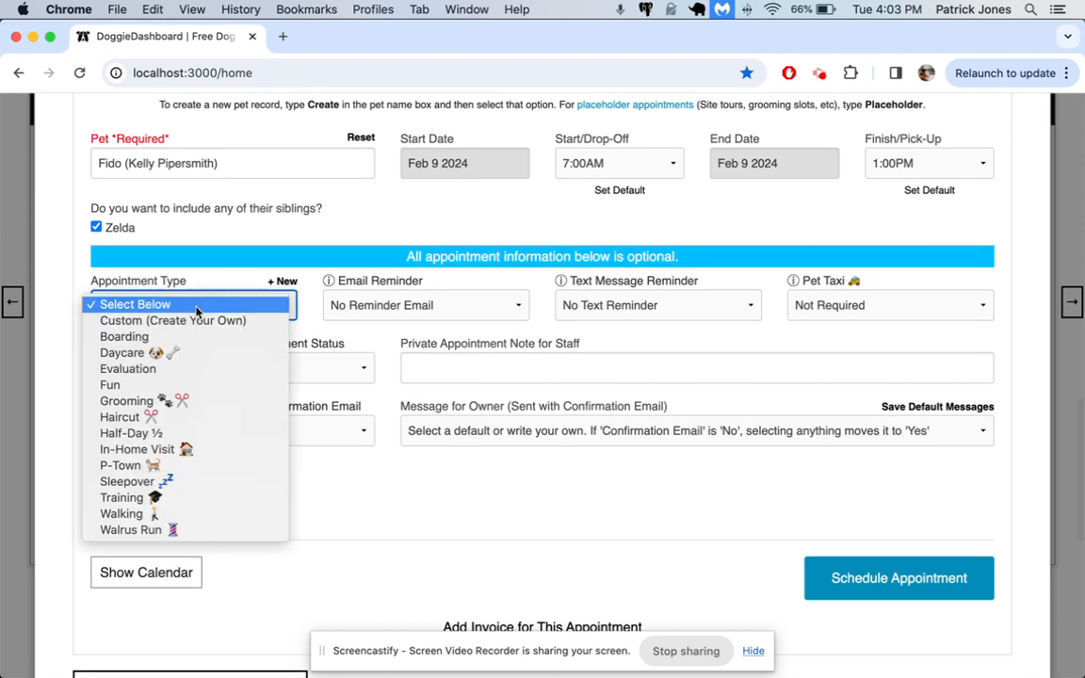
left_click(186, 450)
left_click(655, 168)
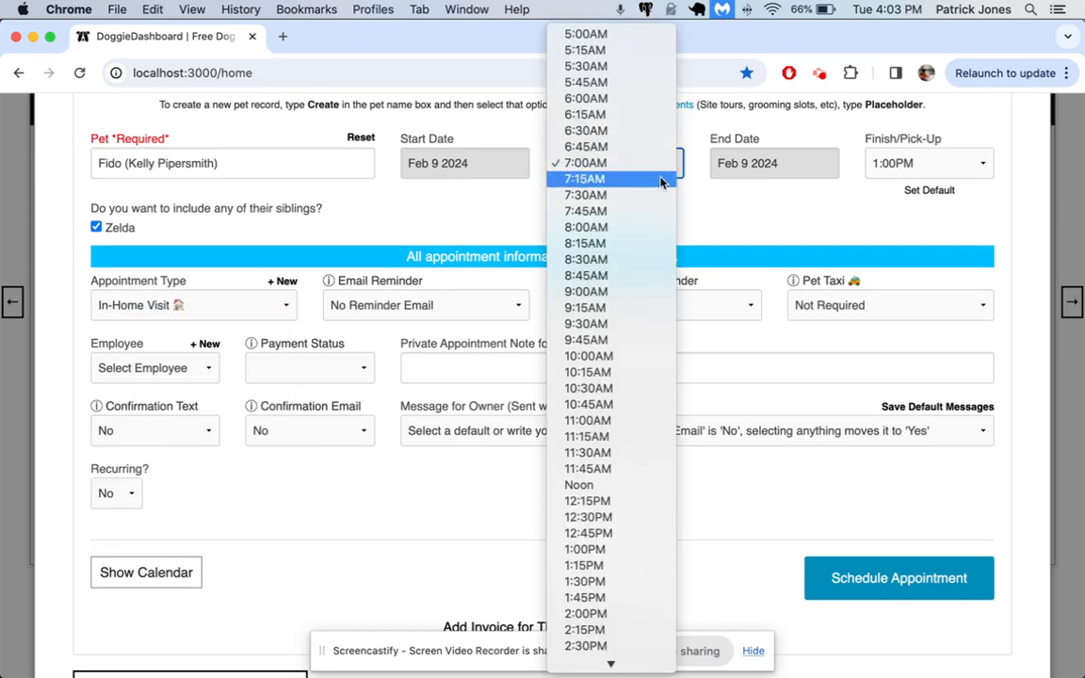
left_click(566, 291)
left_click(898, 169)
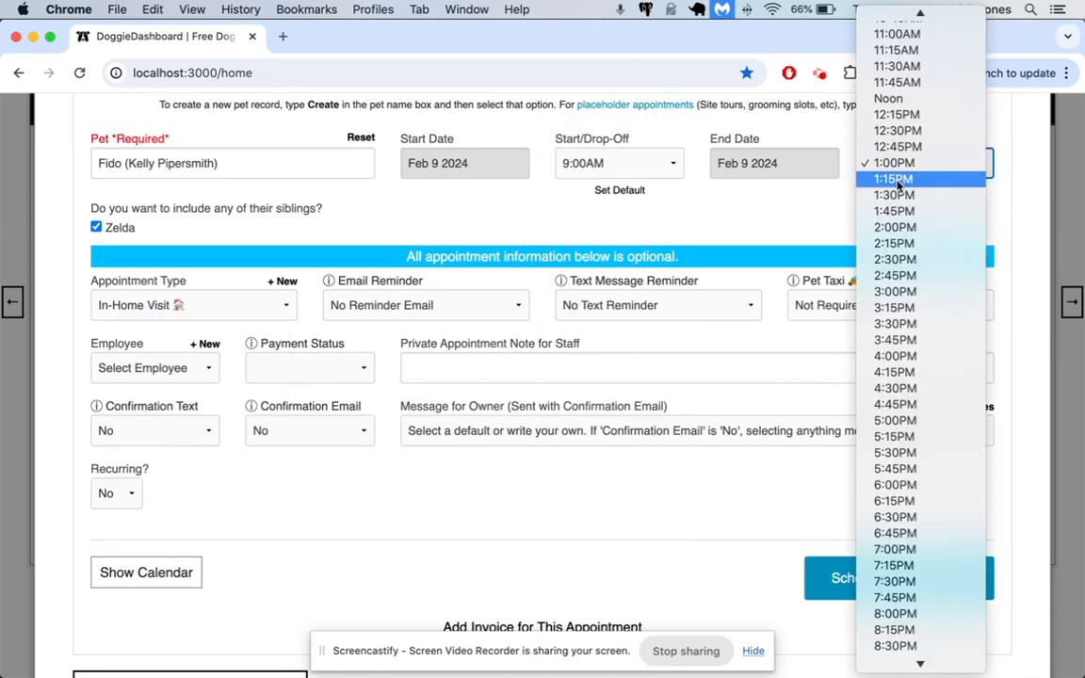
scroll(893, 245, "up", 5)
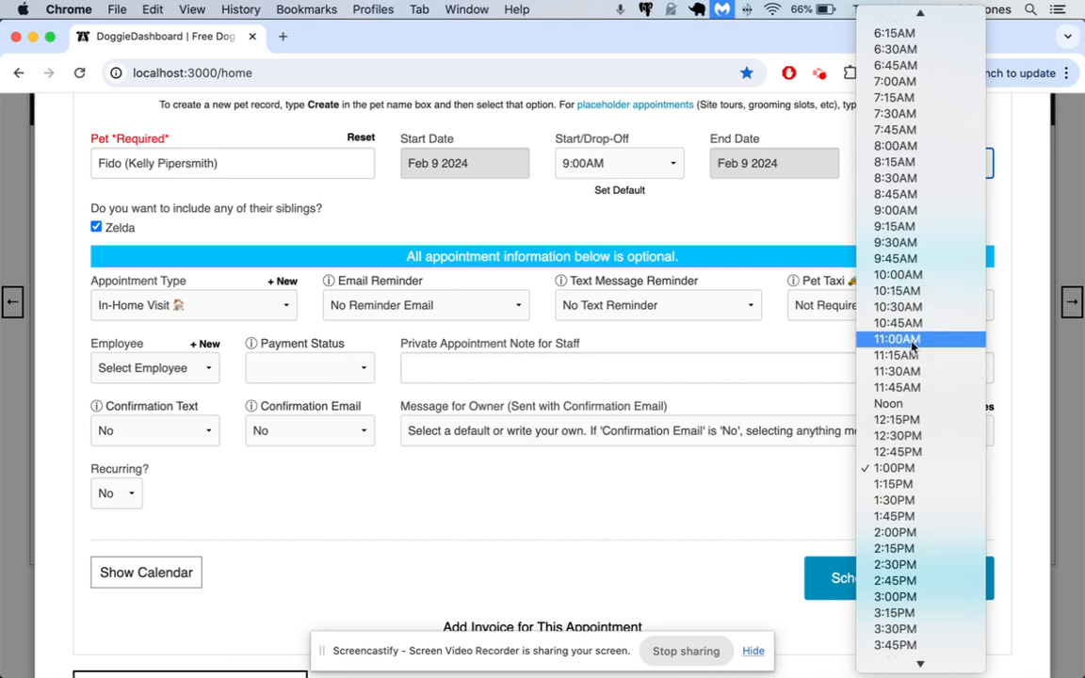
left_click(913, 341)
Step: Set the finish time to 9:30AM, schedule the appointments for Fido and Zelda and dismiss the notice
left_click(910, 166)
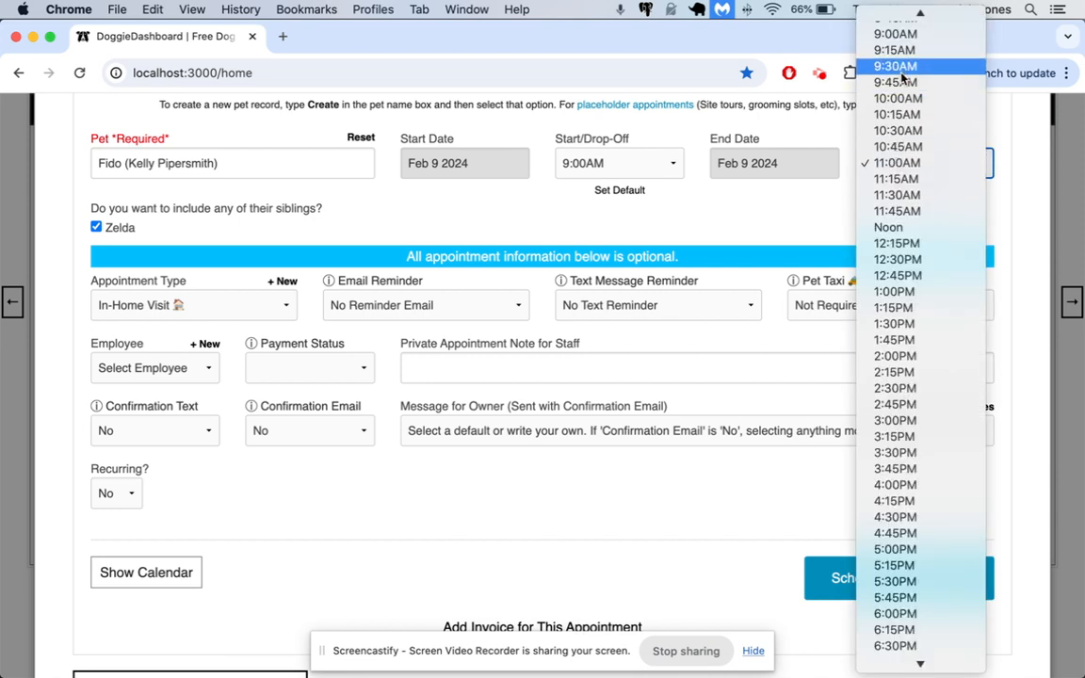
left_click(901, 73)
left_click(872, 581)
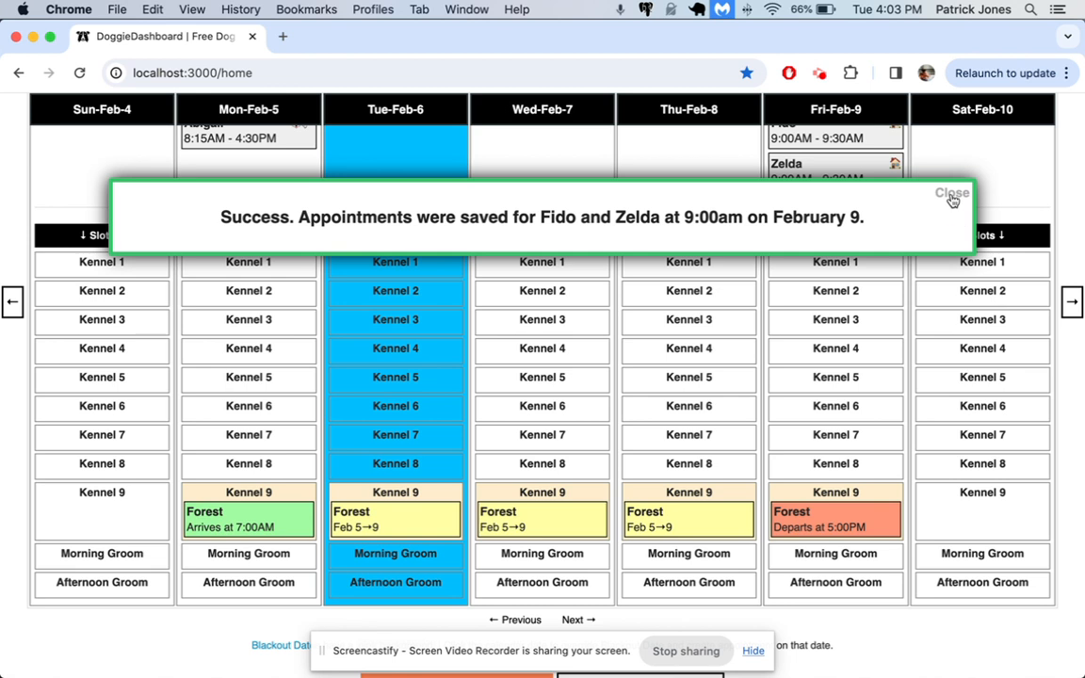
left_click(953, 195)
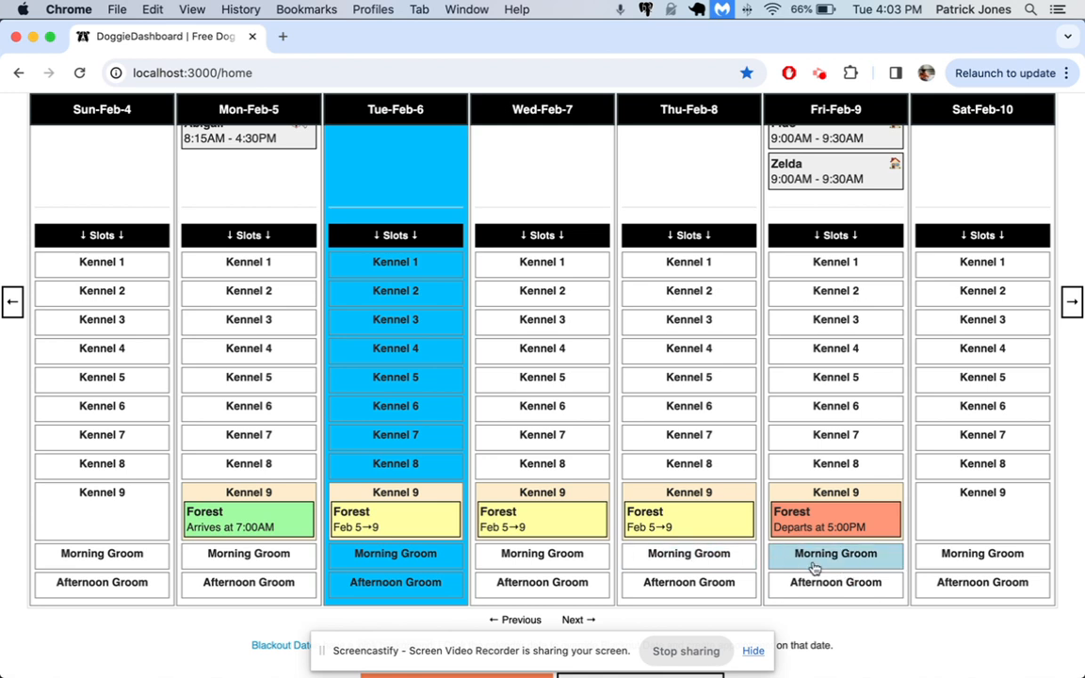
Step: Start a new appointment in the Morning Groom slot on Feb 8 and choose the pet Allie
left_click(707, 555)
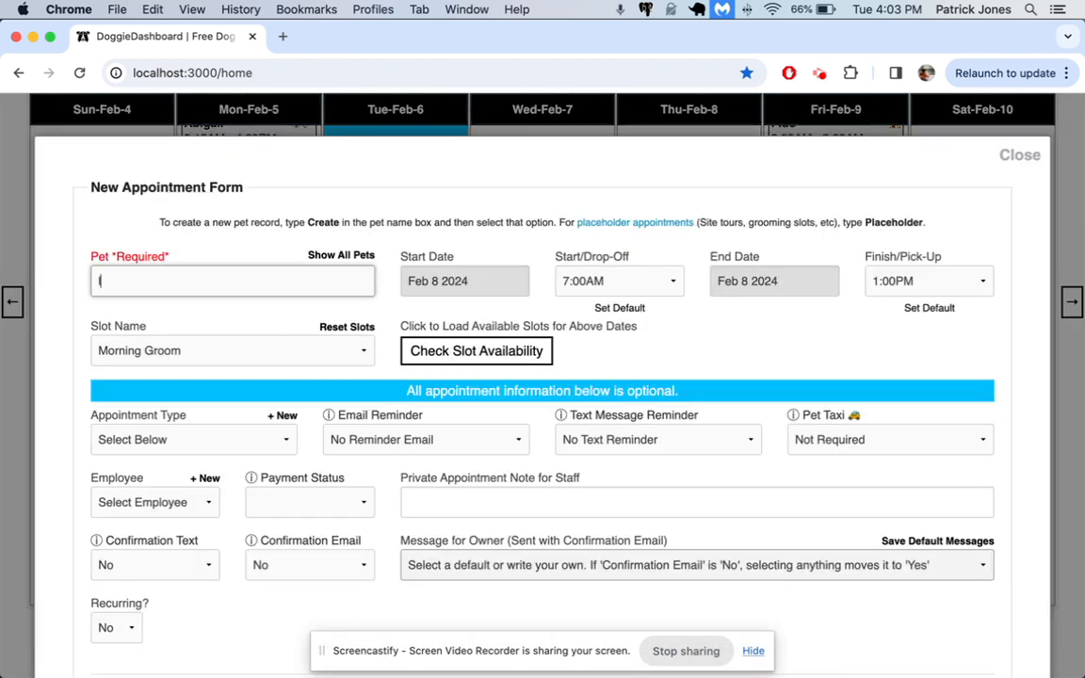
key("Down")
key("Down")
key("Down")
key("Down")
key("Down")
key("Down")
key("Down")
key("Return")
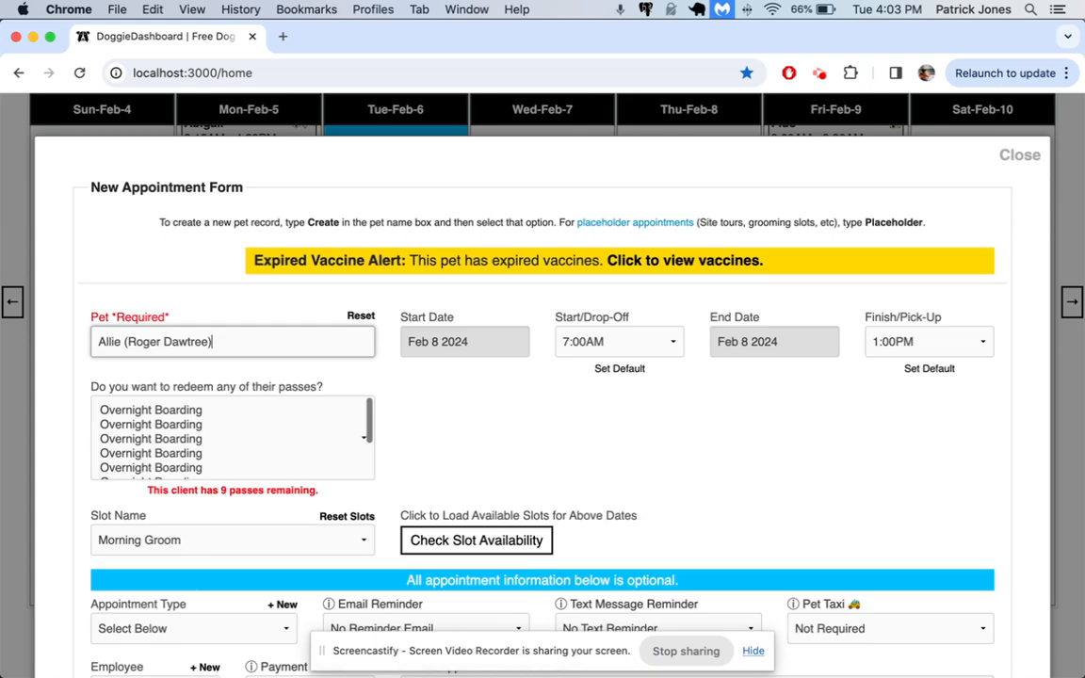
Step: Set Allie's start time to 8:15AM and finish time to 10:30AM
left_click(640, 407)
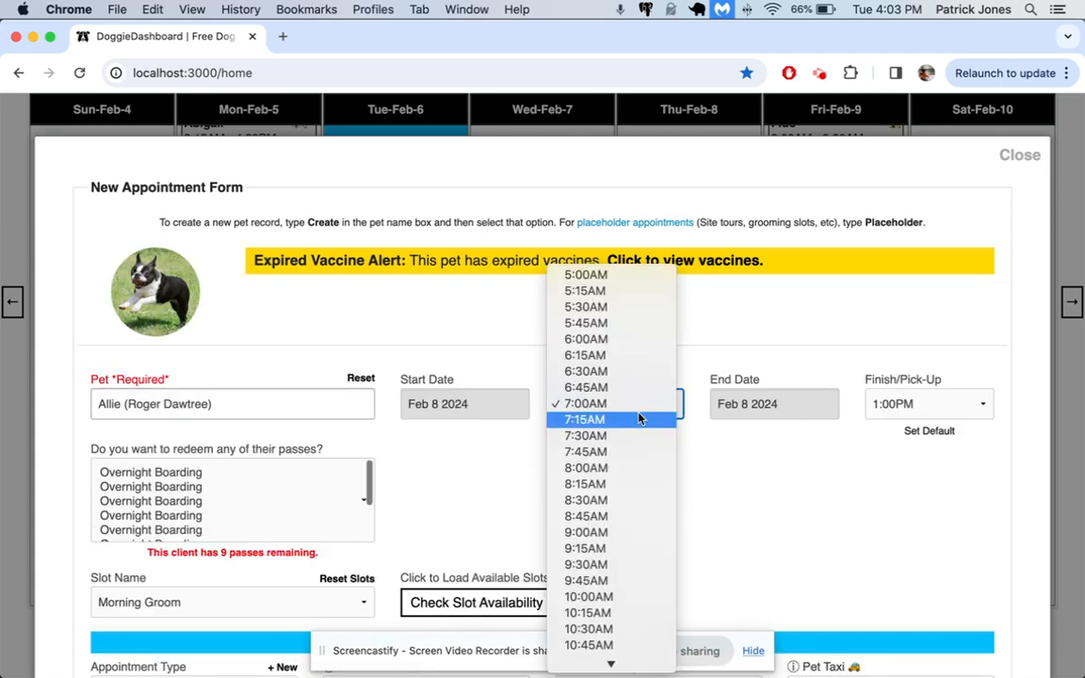
left_click(644, 483)
left_click(902, 408)
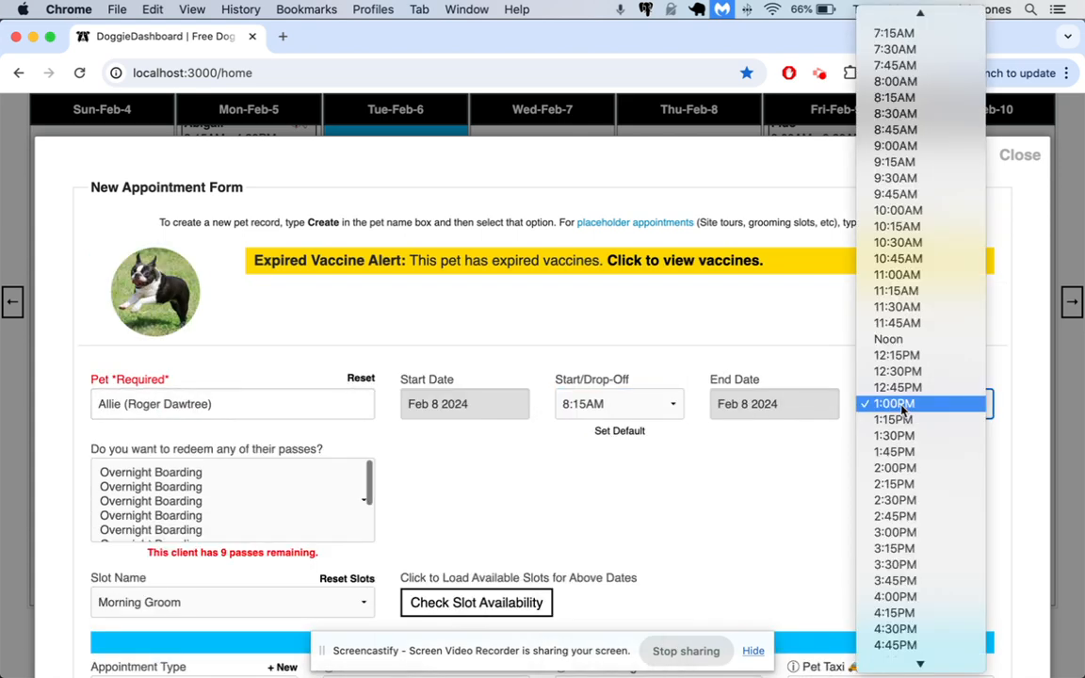
left_click(919, 243)
Step: Set Allie's appointment type to Grooming, schedule the appointment and dismiss the notice
scroll(307, 537, "down", 2)
scroll(462, 499, "down", 3)
left_click(203, 457)
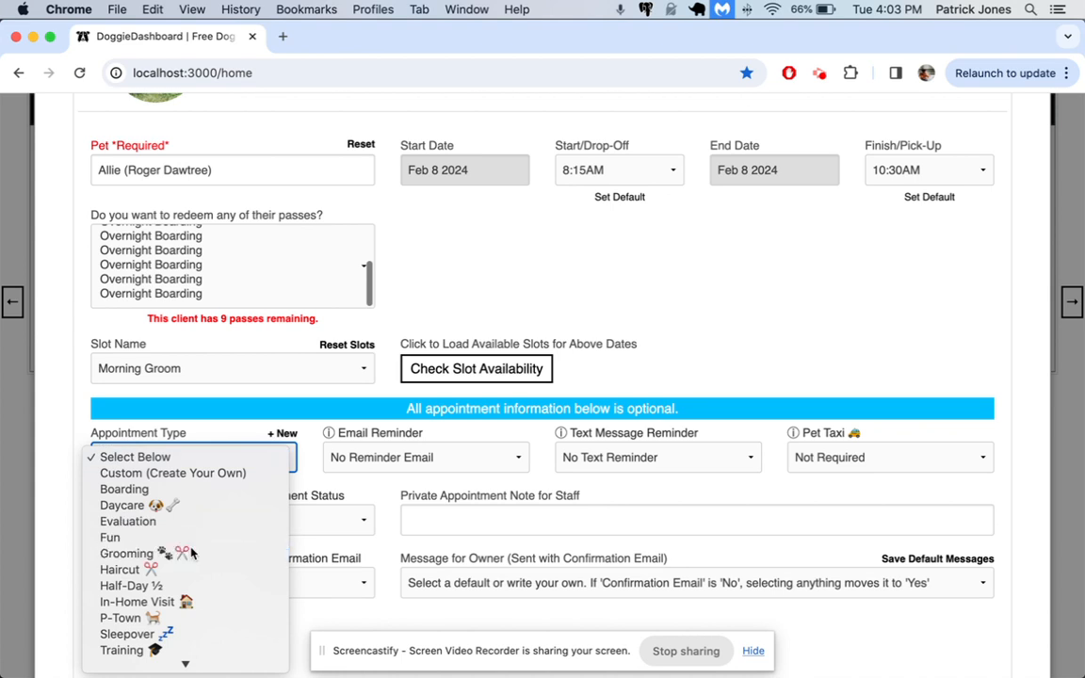
left_click(189, 554)
scroll(660, 490, "down", 2)
left_click(866, 595)
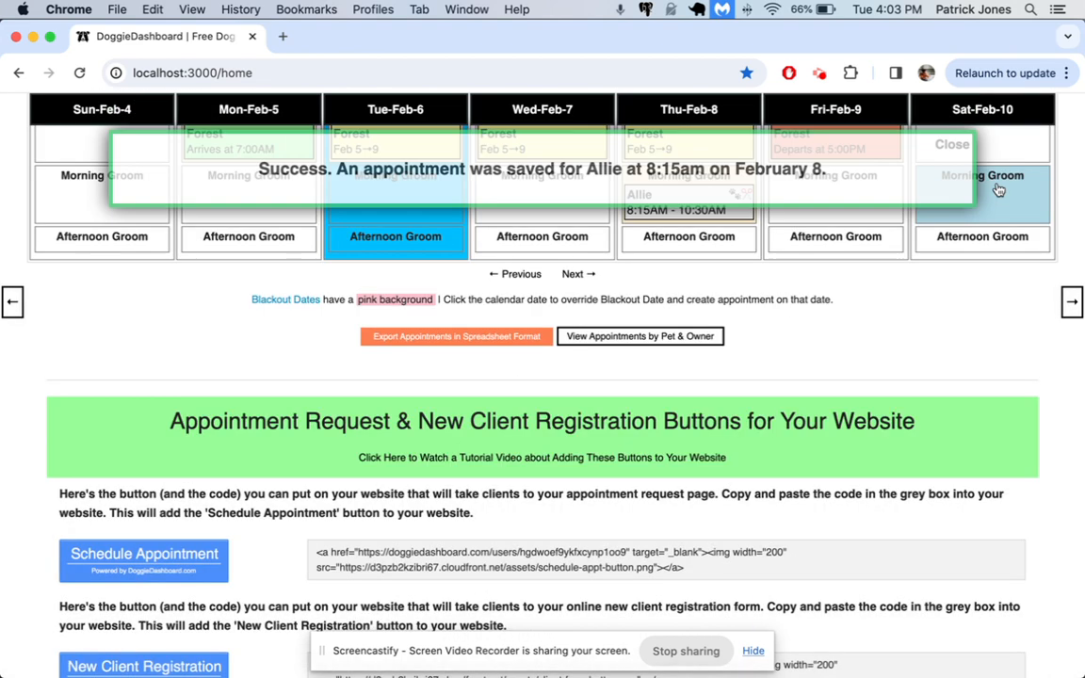
left_click(958, 201)
Step: Examine the week's standard appointments and slot-based appointments on the homepage's hybrid calendar
scroll(943, 217, "up", 3)
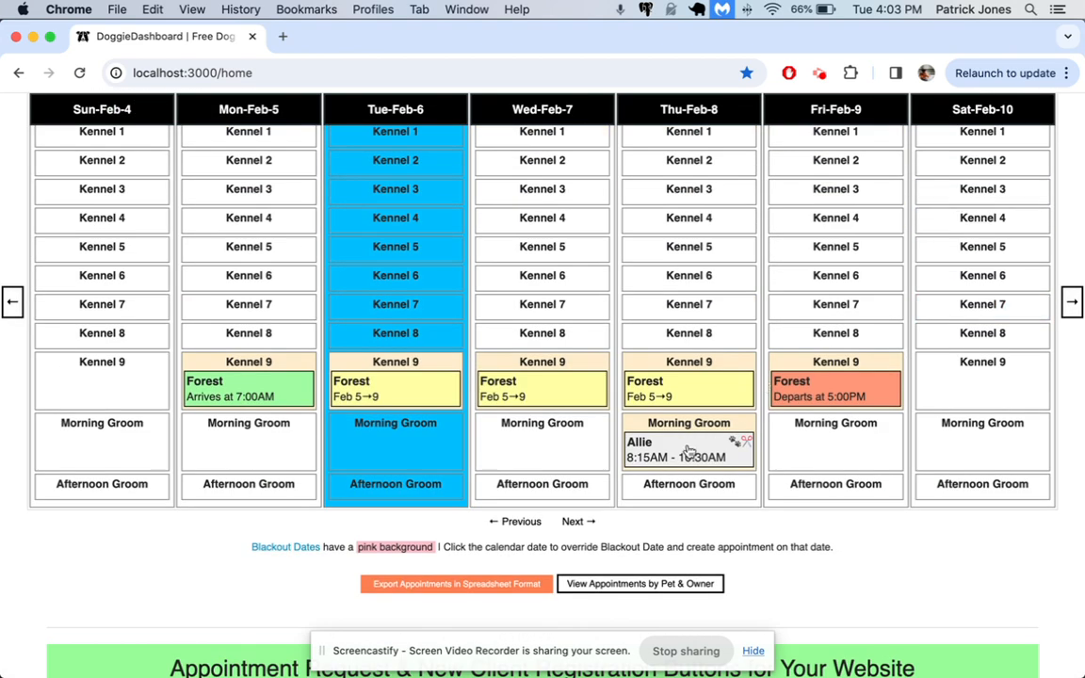
scroll(686, 453, "up", 3)
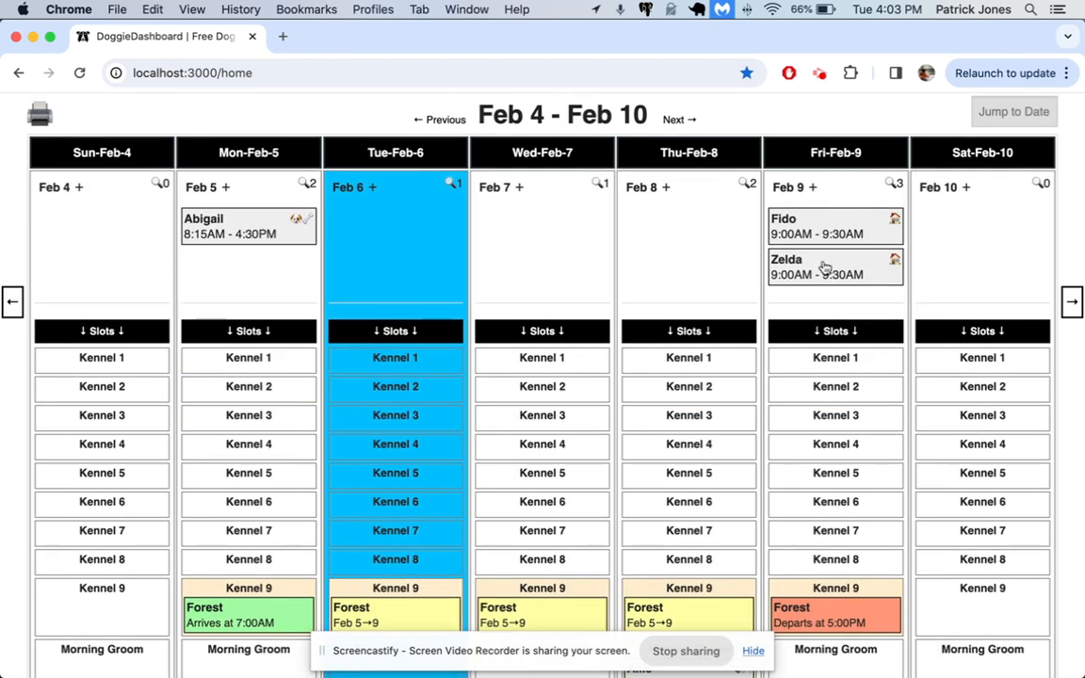
scroll(824, 269, "down", 2)
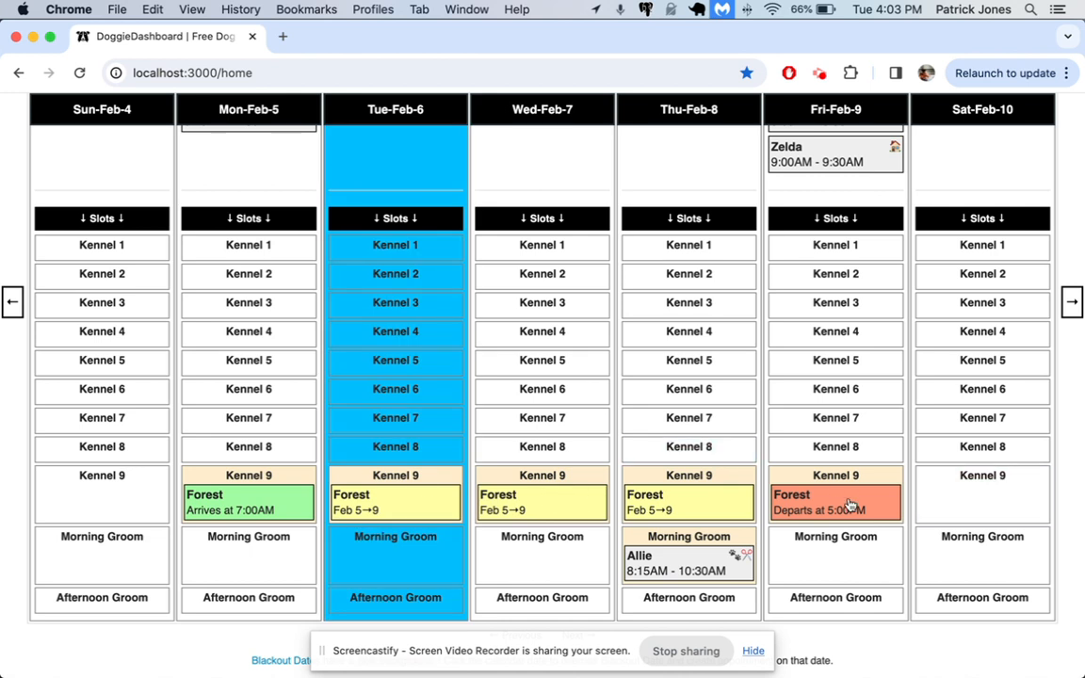
scroll(817, 503, "up", 2)
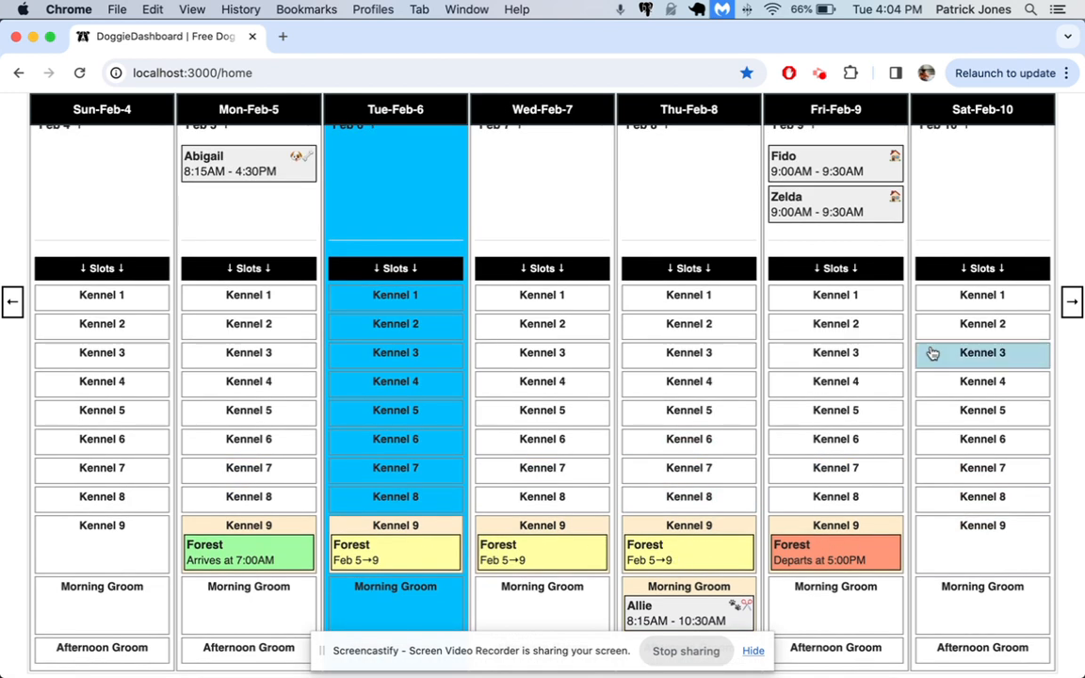
scroll(829, 251, "up", 2)
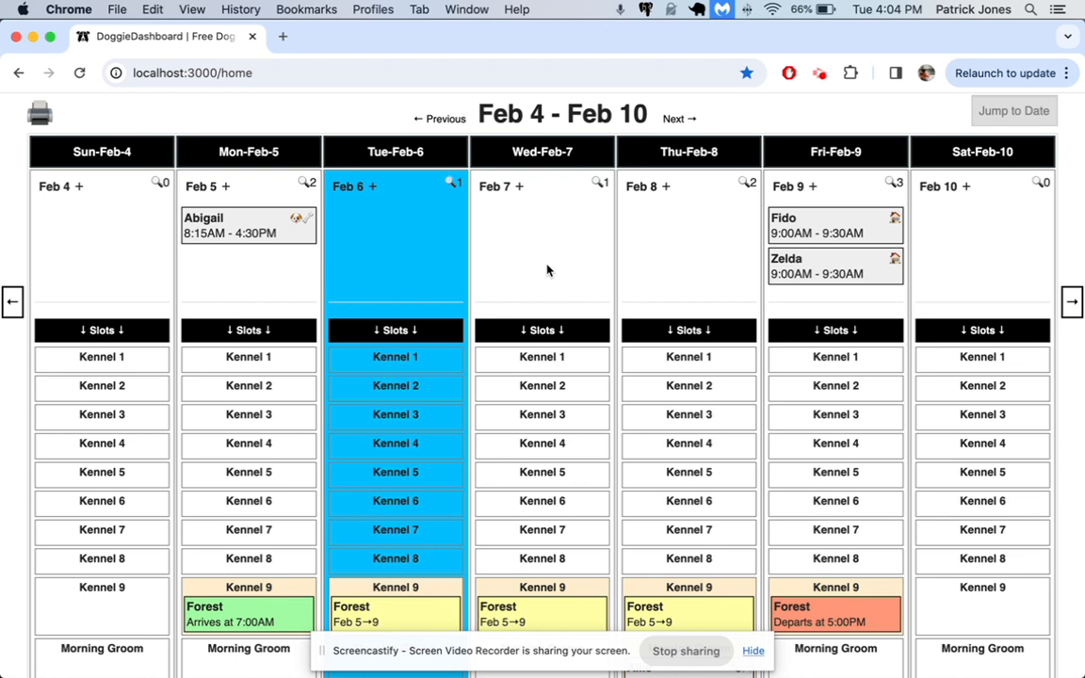
scroll(527, 518, "down", 2)
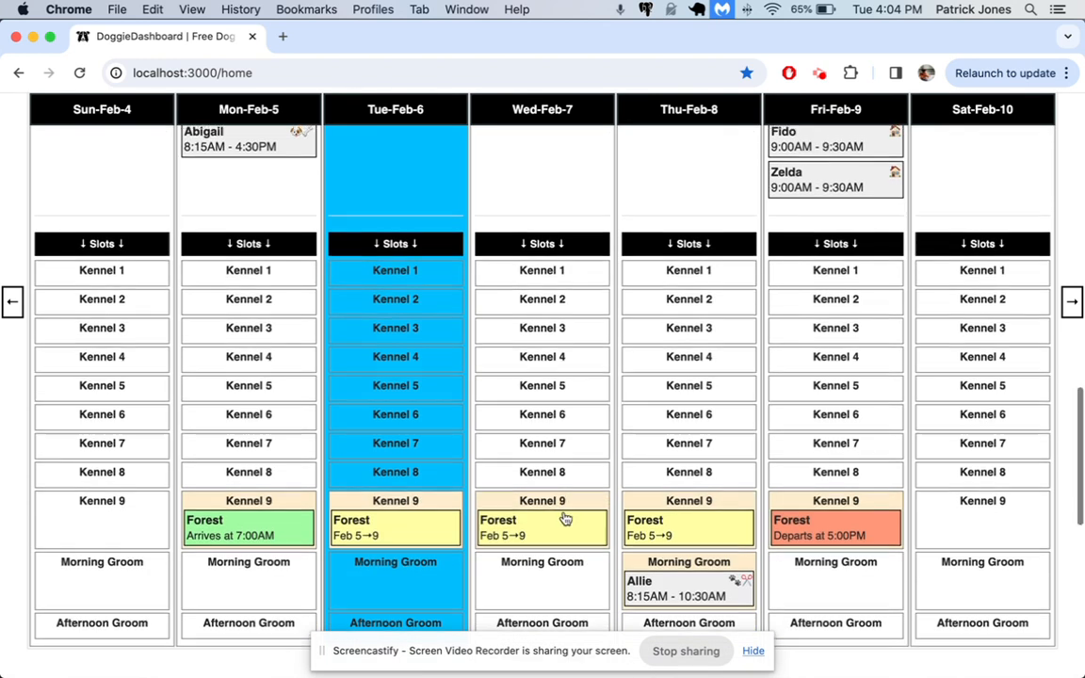
Step: Open the weekly slot view from the homepage and examine the appointments assigned to slots
scroll(566, 518, "up", 15)
scroll(810, 327, "up", 6)
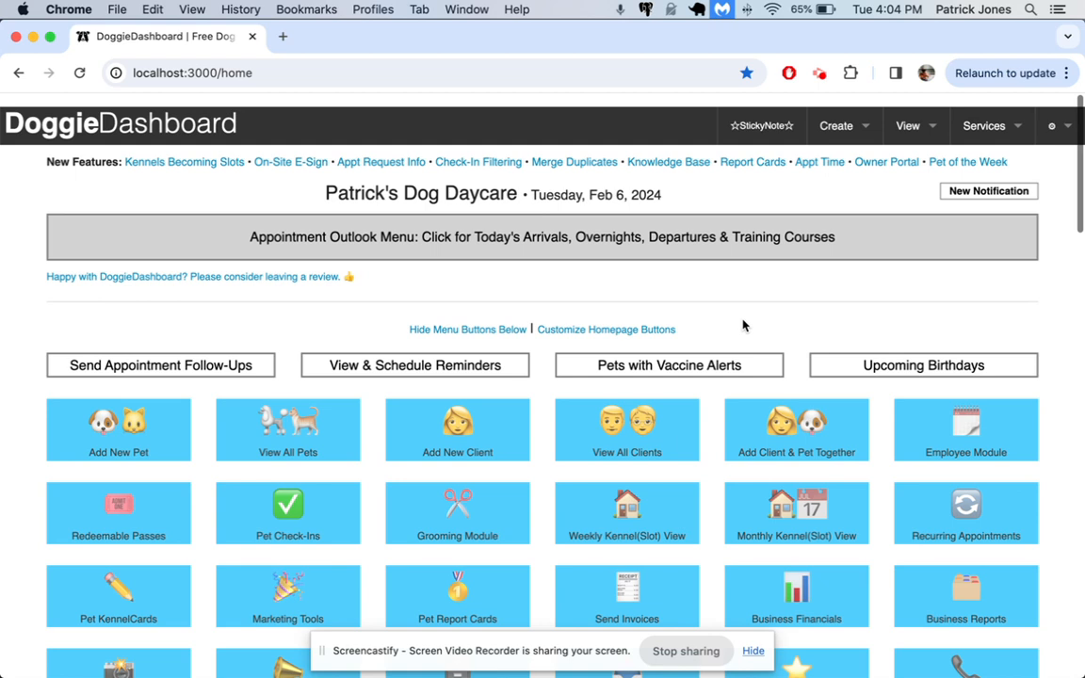
scroll(742, 322, "down", 1)
left_click(655, 459)
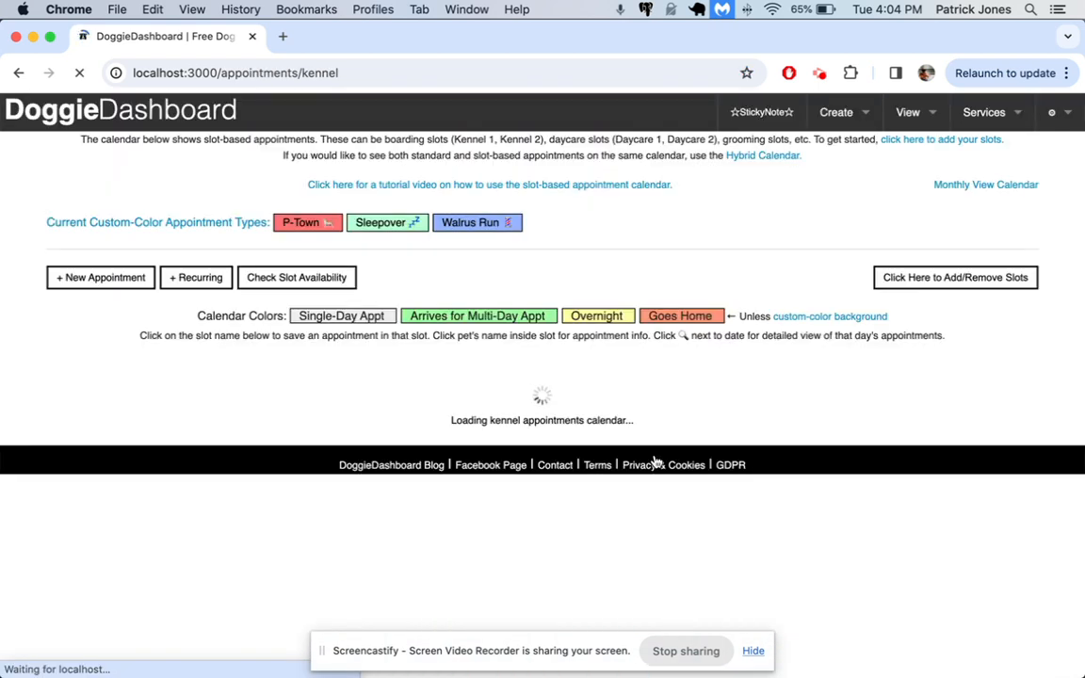
scroll(653, 459, "down", 5)
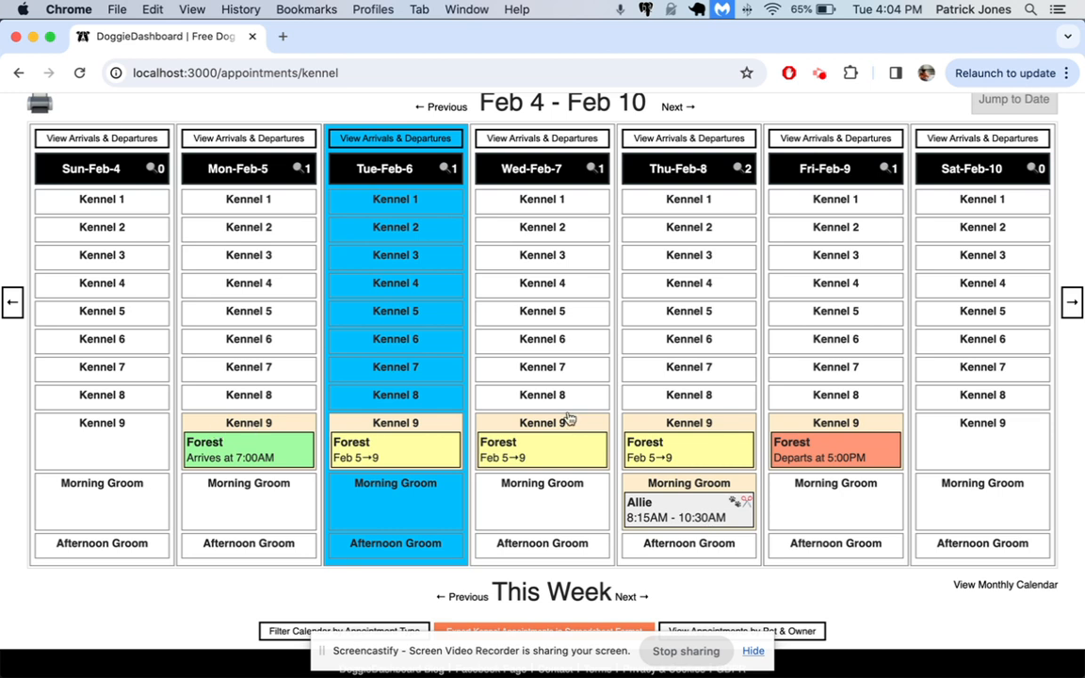
scroll(539, 450, "up", 5)
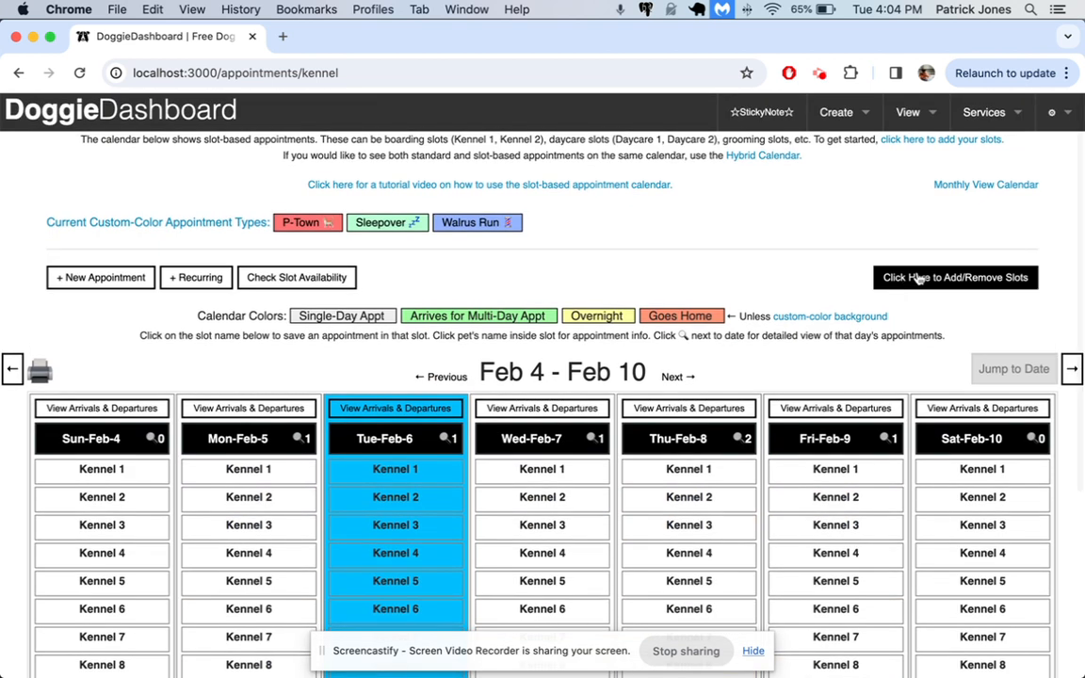
Step: Open the slot management page and delete the Kennel 9 slot with the Slot Delete tool
left_click(918, 279)
scroll(874, 390, "down", 10)
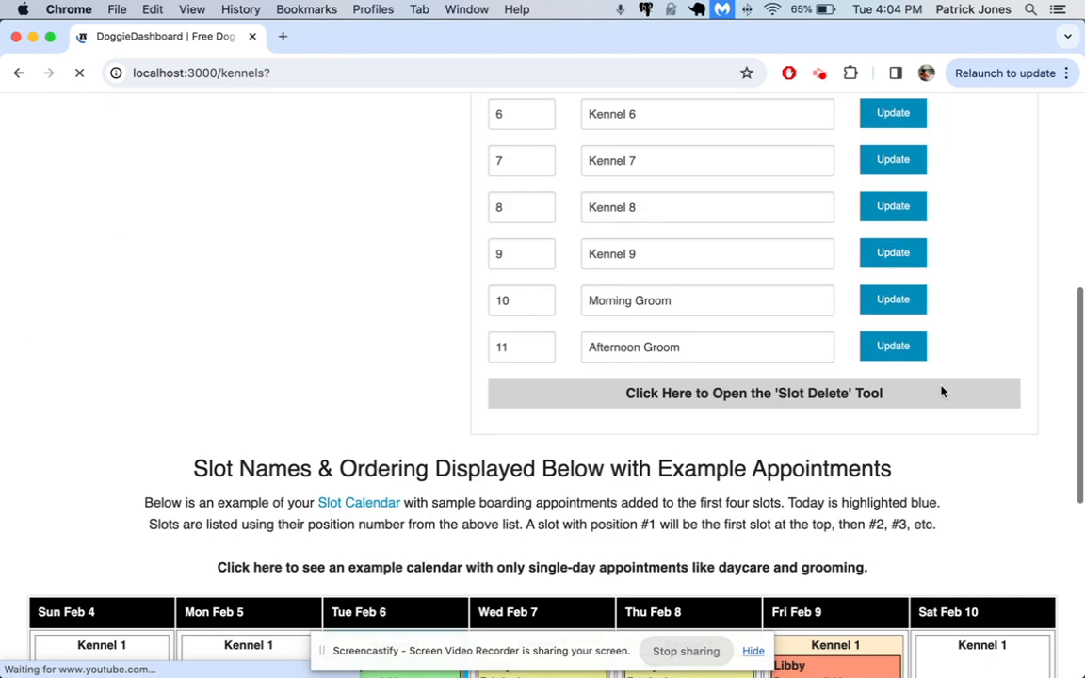
left_click(838, 375)
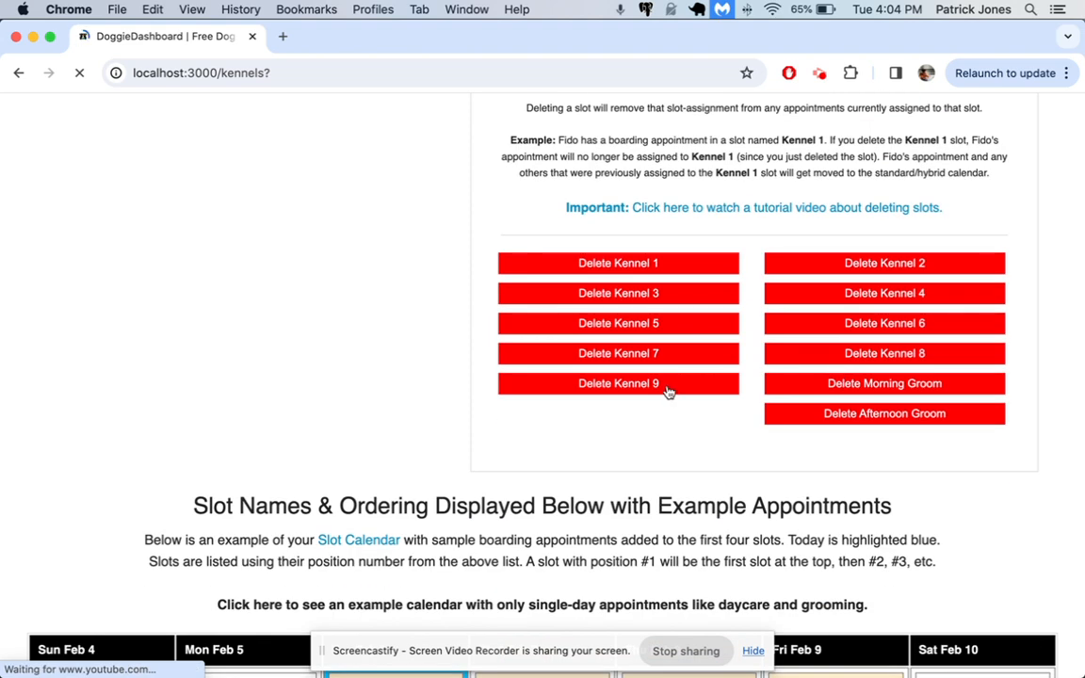
left_click(668, 391)
left_click(683, 230)
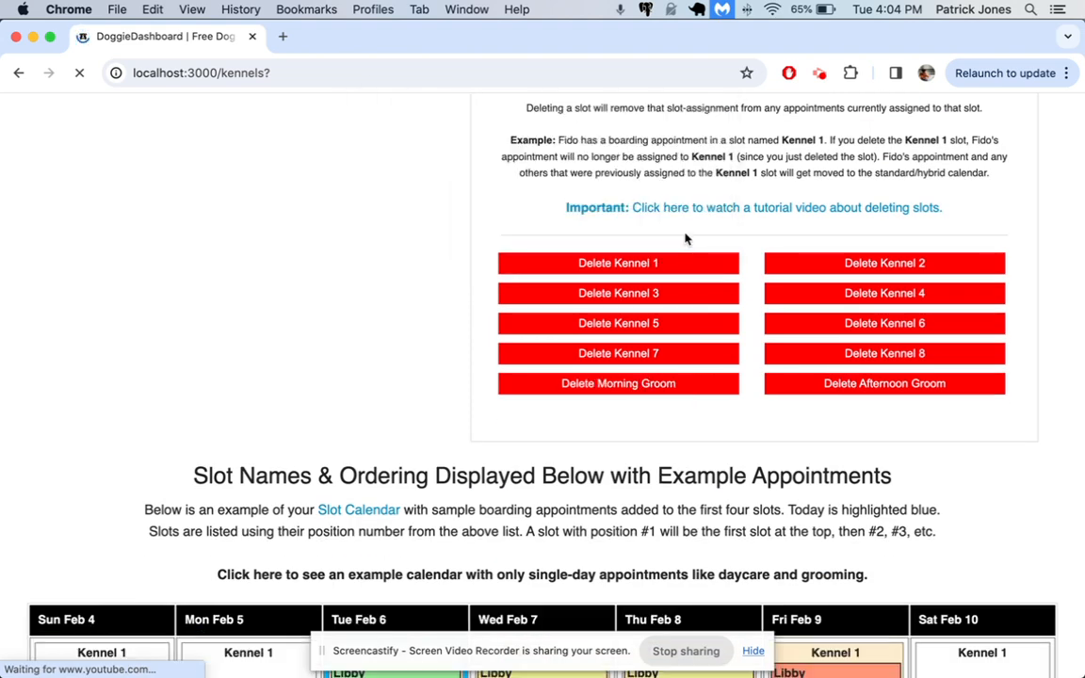
Step: Return to the slot calendar and check the Feb 4 - Feb 10 week for the remaining slots and appointments
scroll(685, 239, "up", 10)
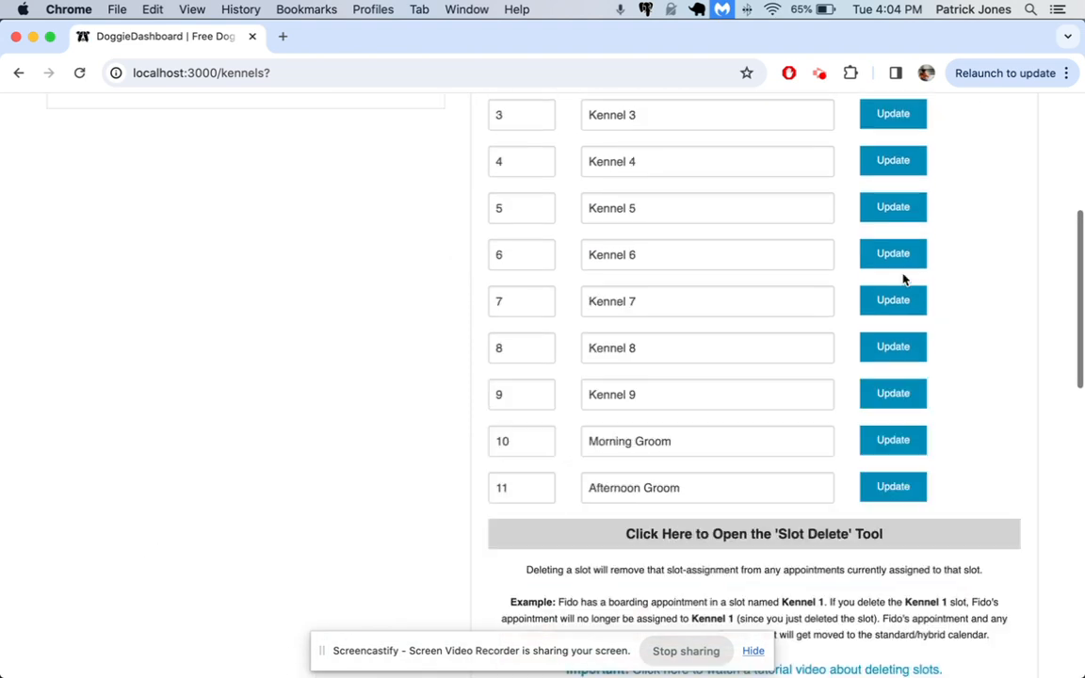
left_click(804, 149)
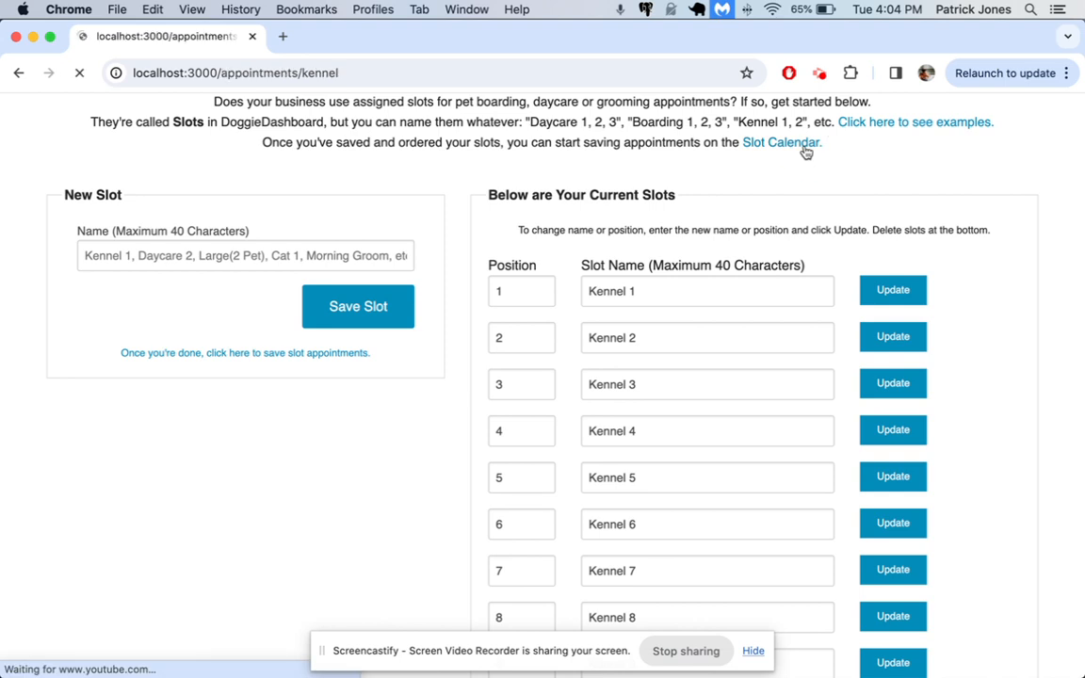
scroll(800, 422, "down", 3)
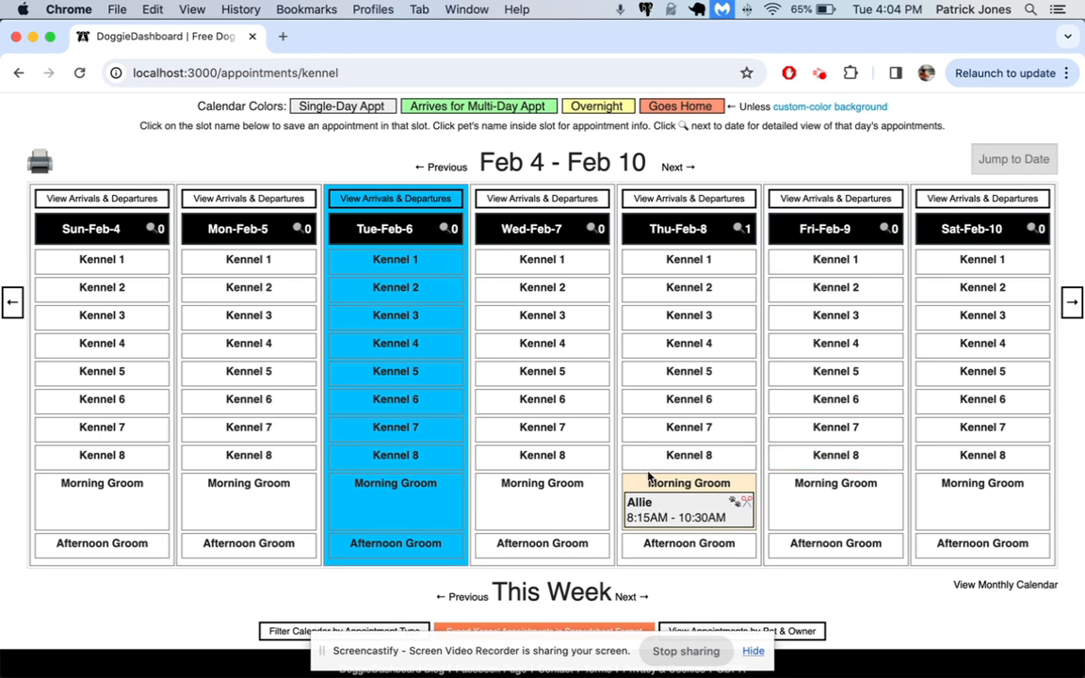
scroll(671, 510, "up", 5)
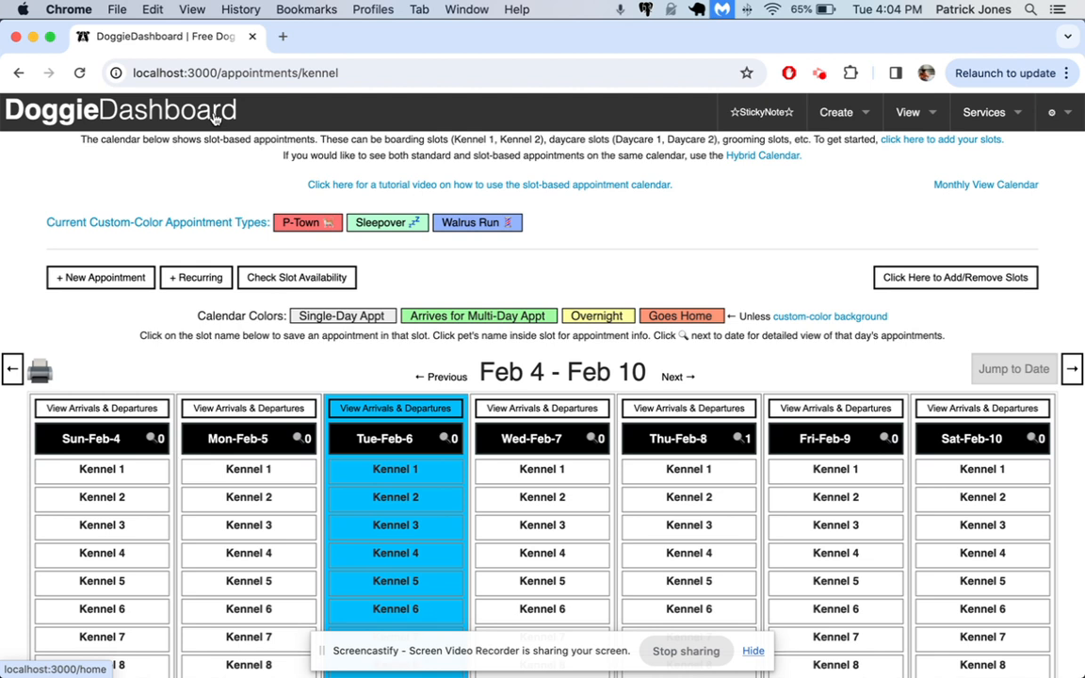
Step: Open the hybrid calendar and examine the Feb 4 - Feb 10 week's standard appointments and slots
left_click(913, 115)
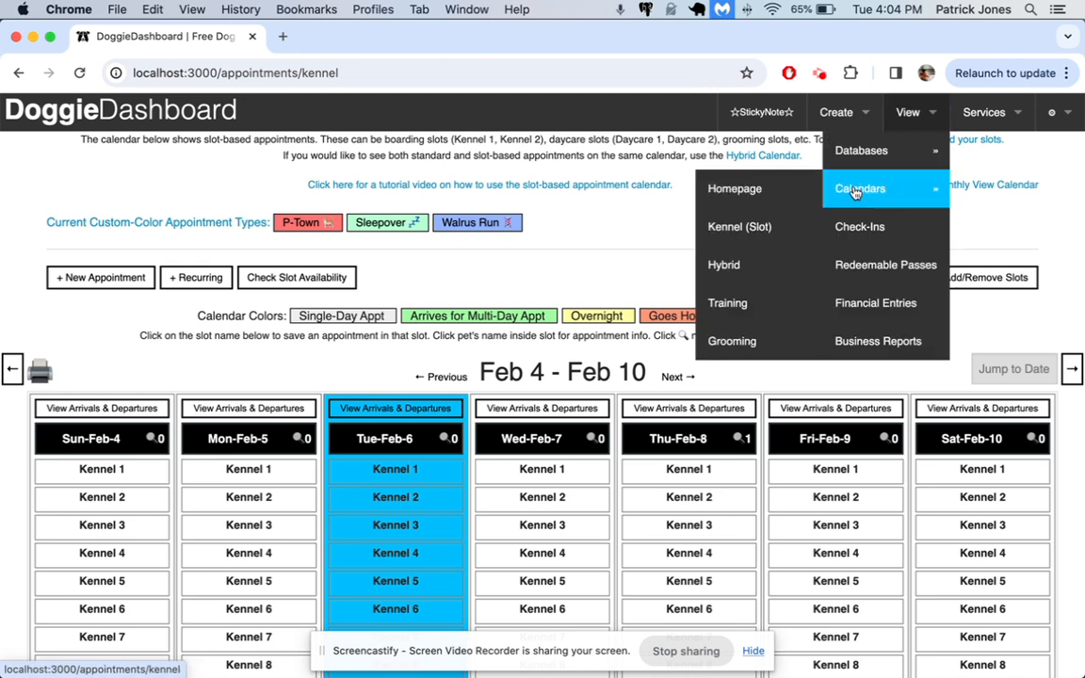
left_click(778, 268)
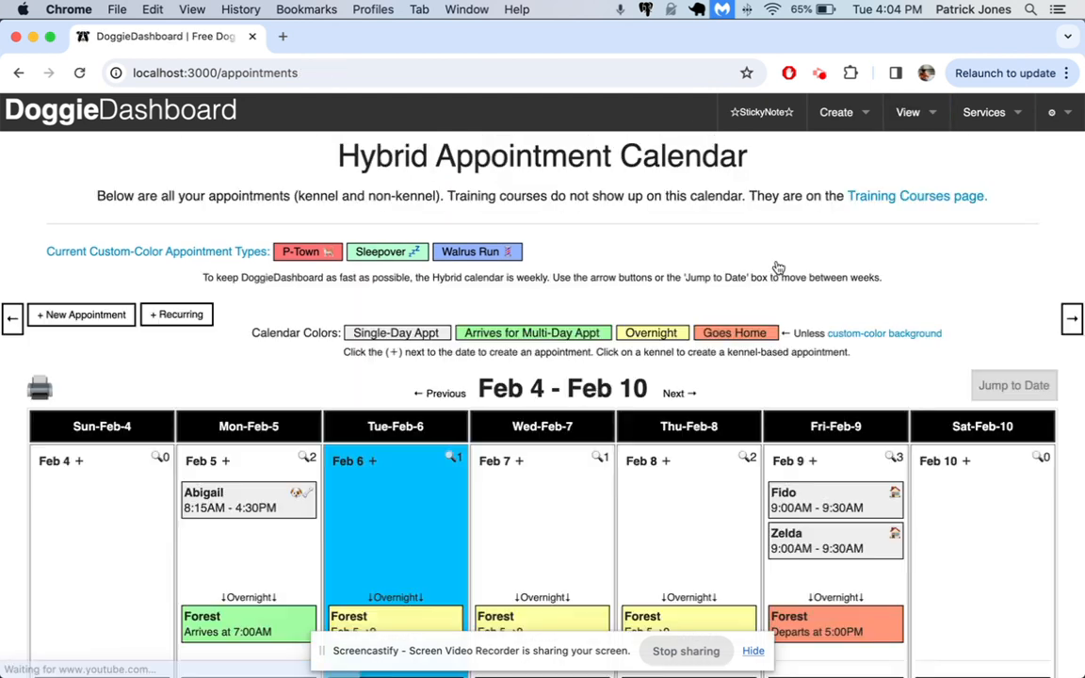
scroll(736, 348, "down", 5)
scroll(735, 348, "down", 1)
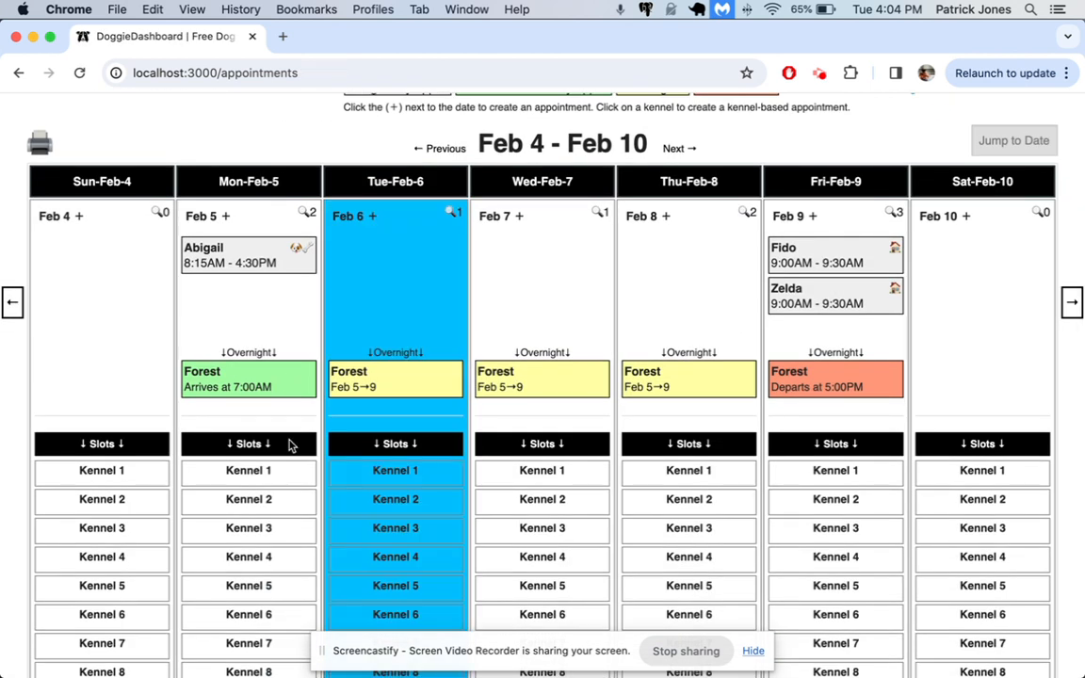
scroll(316, 394, "down", 1)
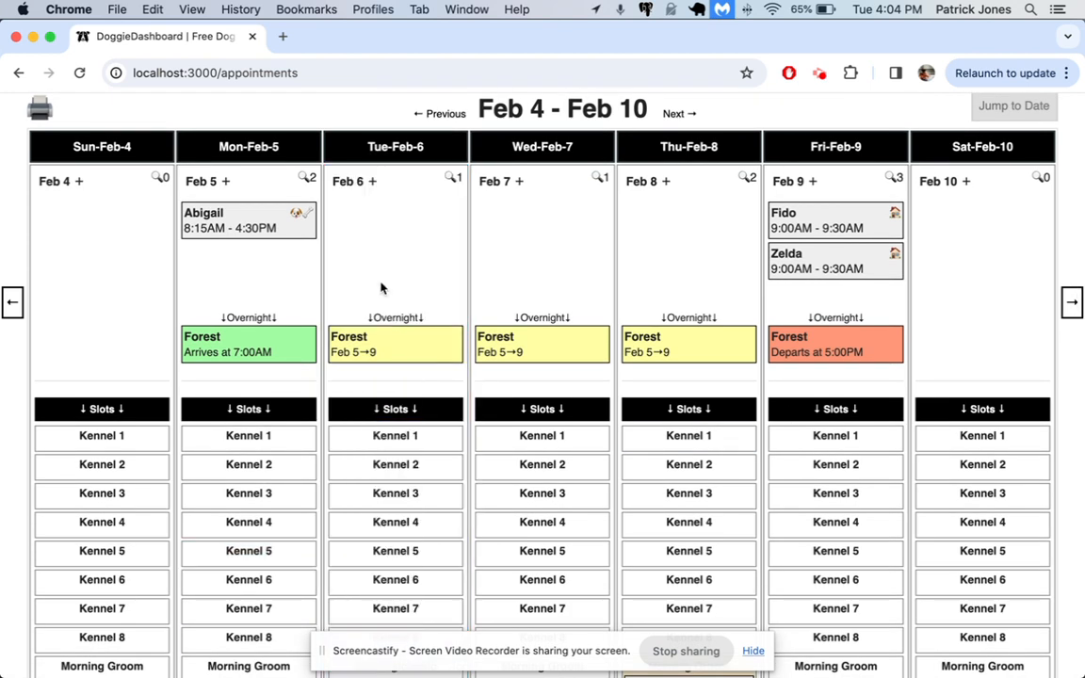
scroll(419, 364, "down", 2)
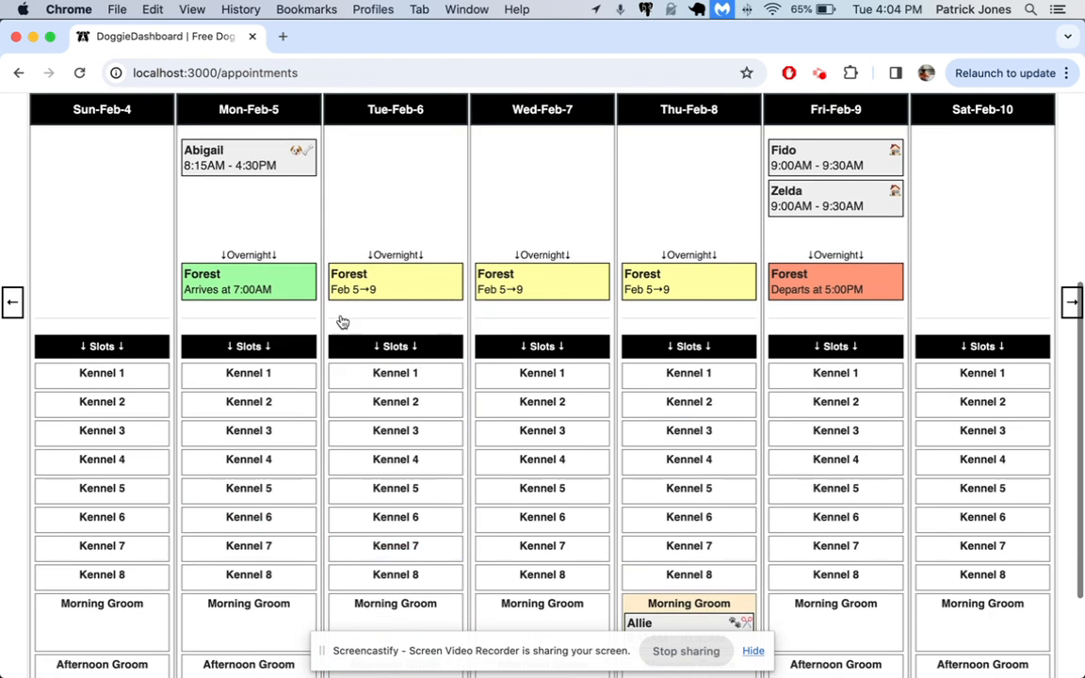
scroll(490, 382, "down", 2)
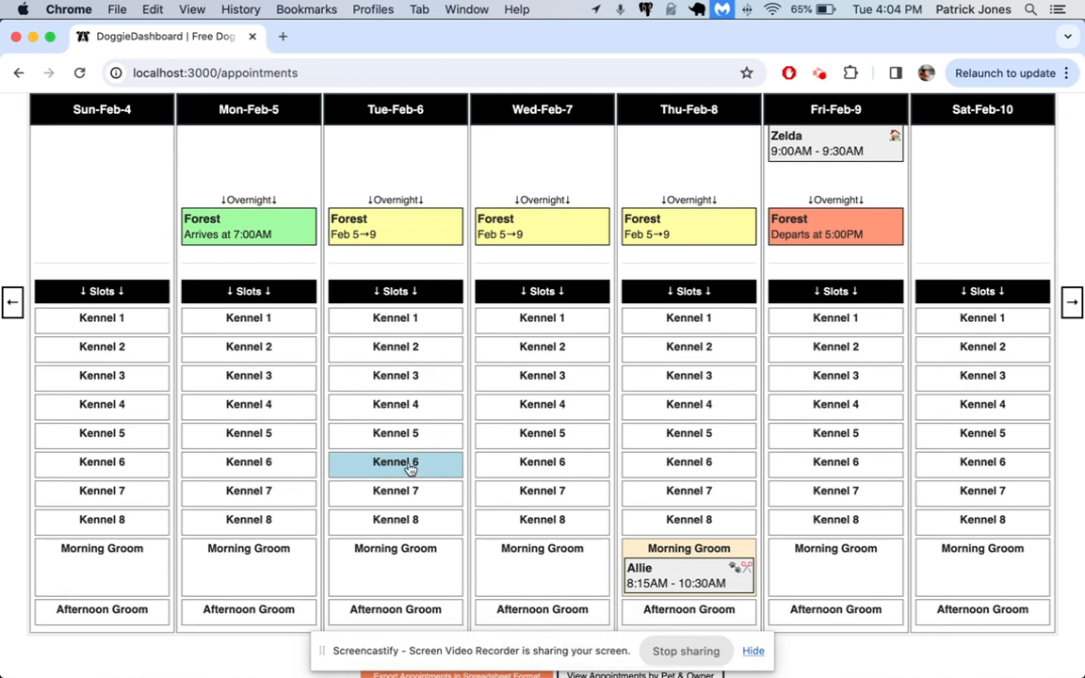
Step: Edit Forest's Feb 5 to Feb 9 boarding appointment to assign it to the Kennel 6 slot
left_click(402, 234)
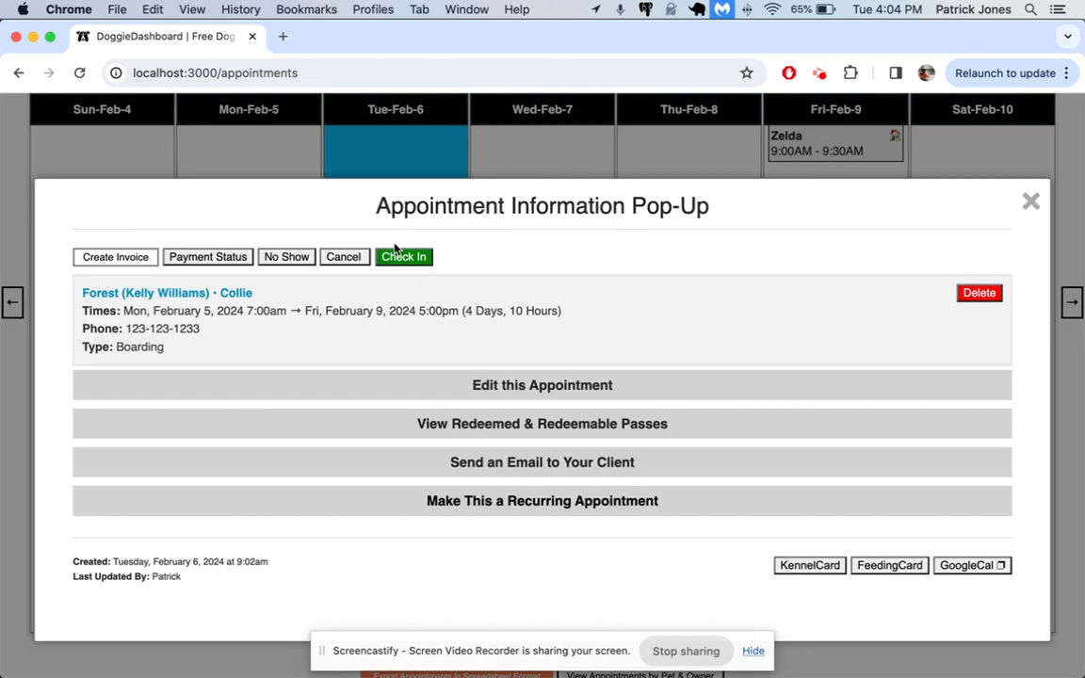
left_click(455, 388)
scroll(431, 405, "down", 3)
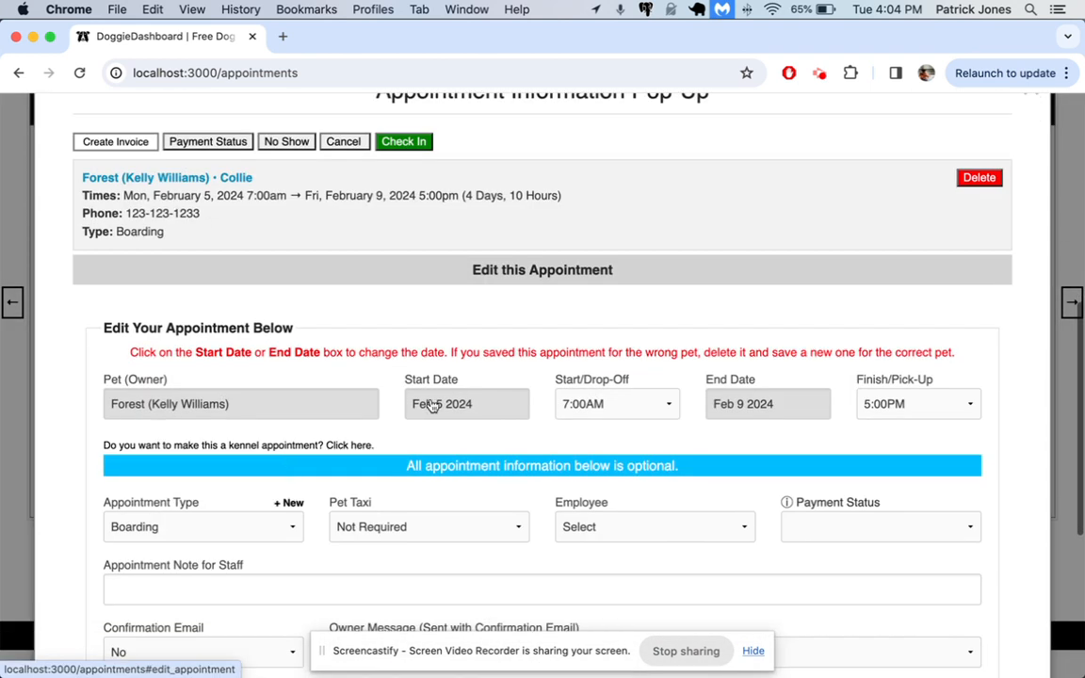
left_click(269, 447)
scroll(270, 447, "down", 3)
left_click(225, 313)
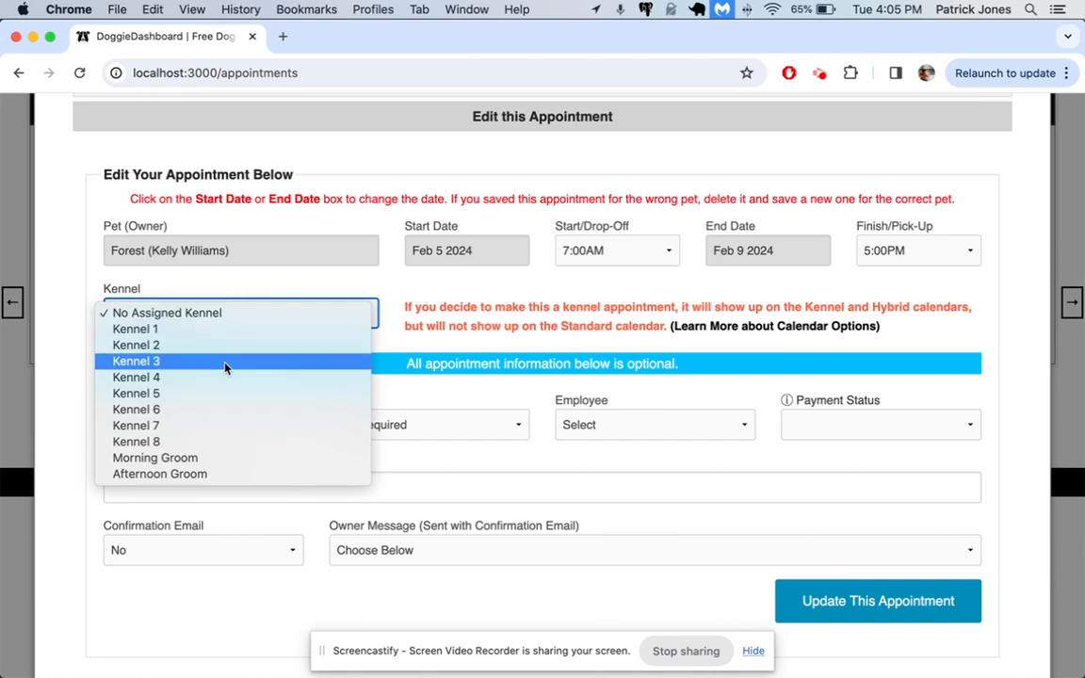
left_click(224, 409)
left_click(852, 612)
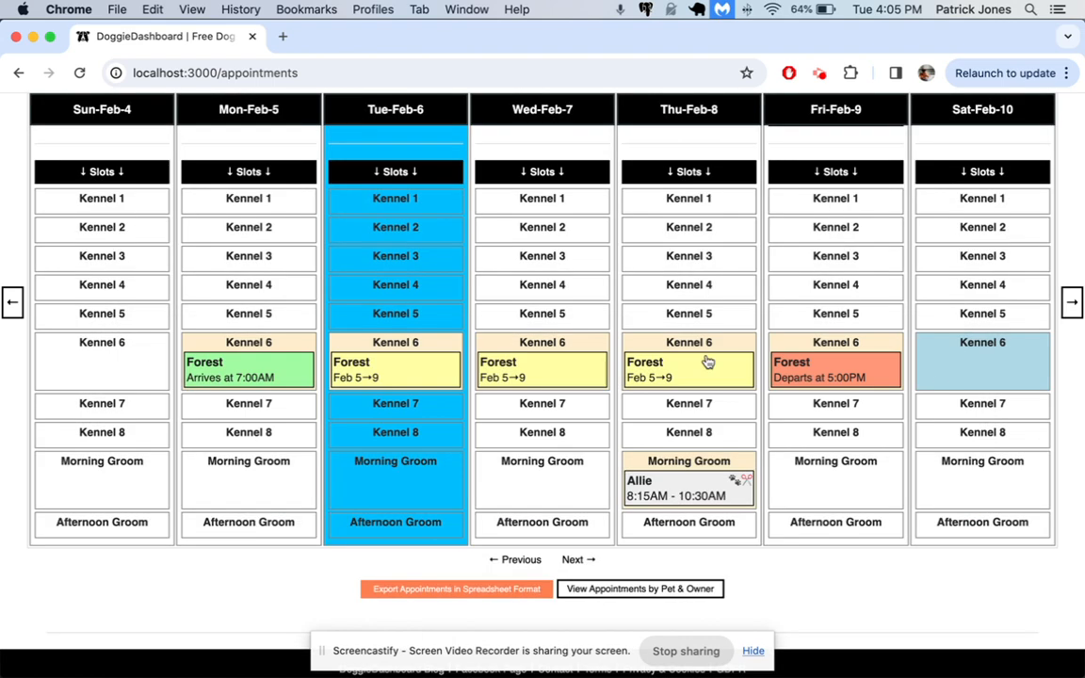
Step: Return to the homepage and check its hybrid calendar for Forest's and Allie's slot appointments
scroll(534, 370, "up", 8)
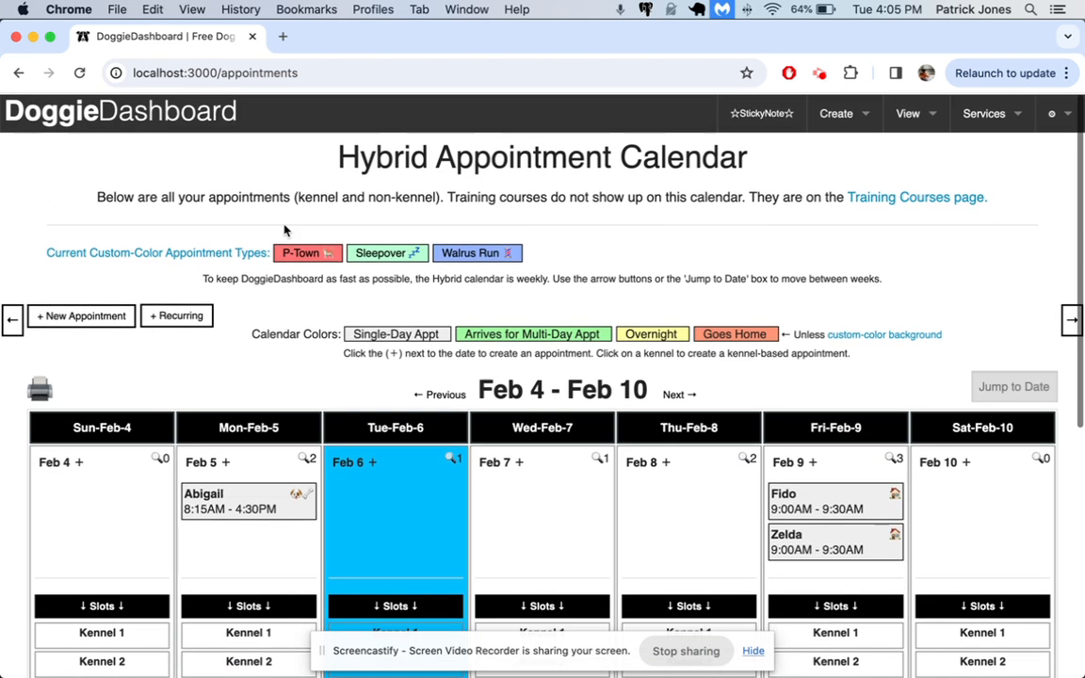
left_click(214, 113)
scroll(348, 320, "down", 15)
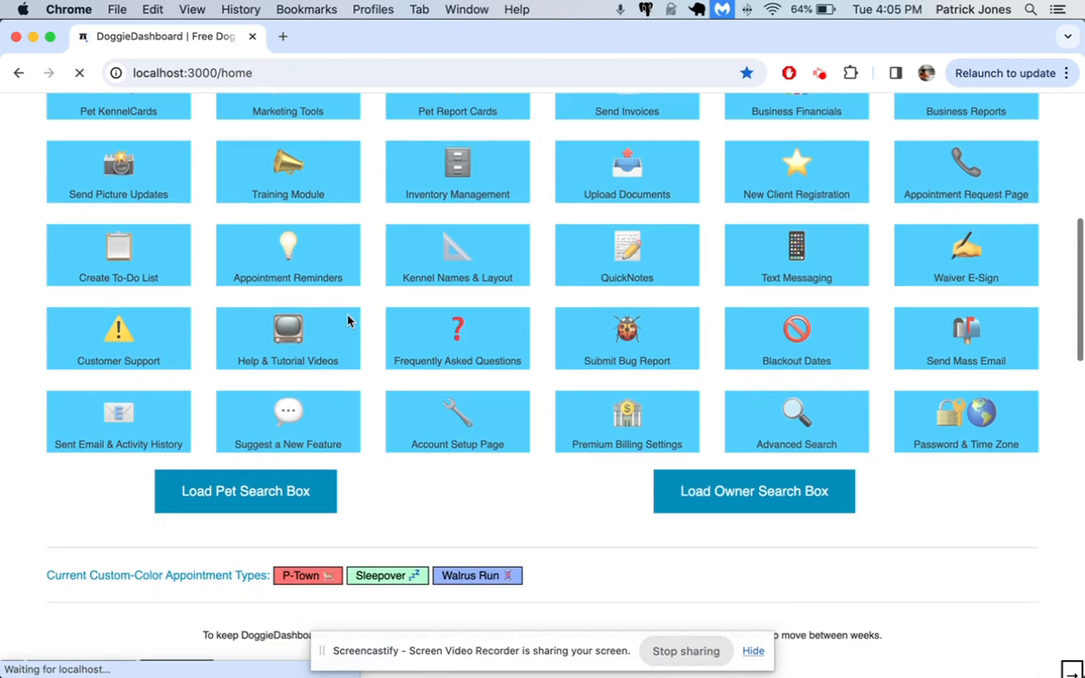
scroll(348, 322, "down", 3)
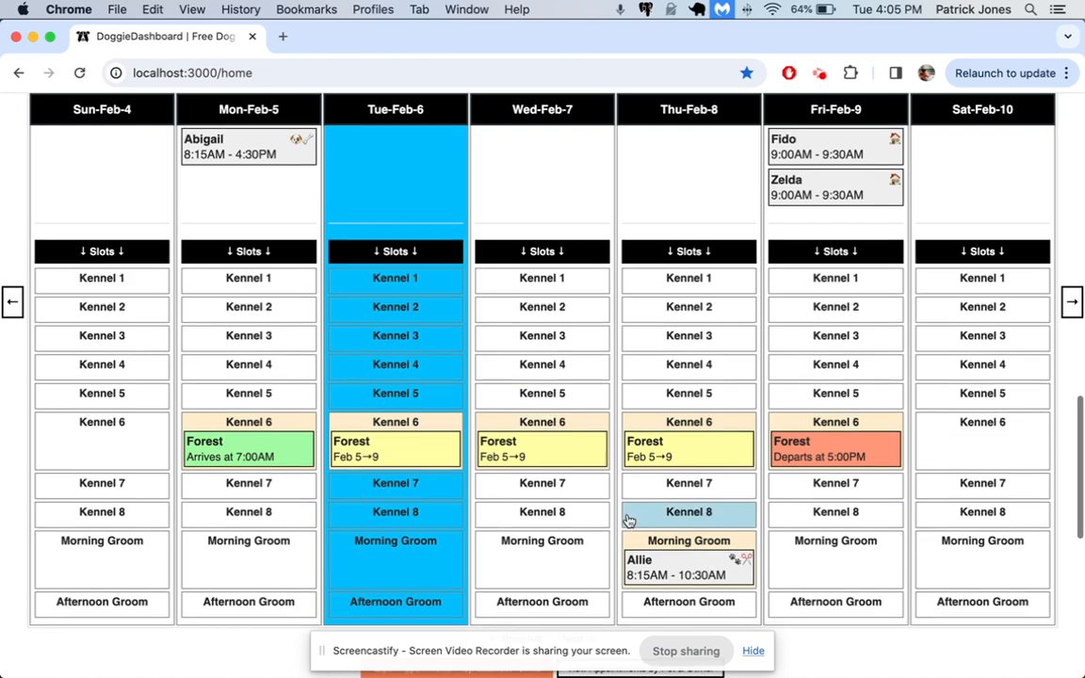
scroll(631, 513, "up", 2)
scroll(678, 358, "down", 1)
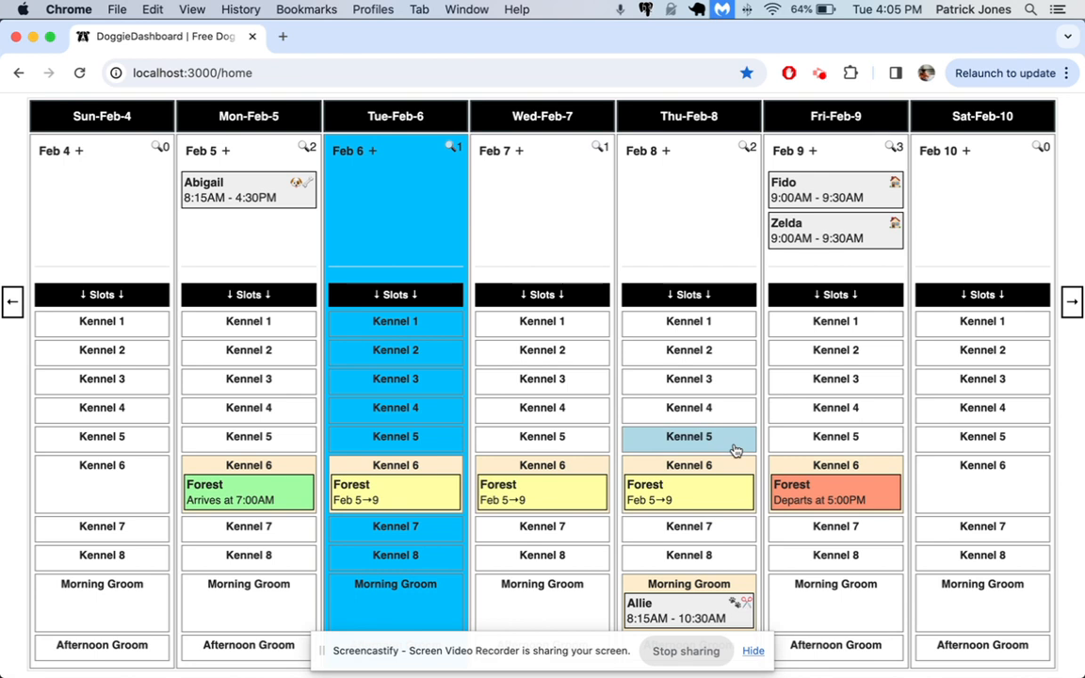
Step: Open slot management from the weekly slot view and delete the Morning Groom slot with the Slot Delete tool
scroll(735, 451, "up", 10)
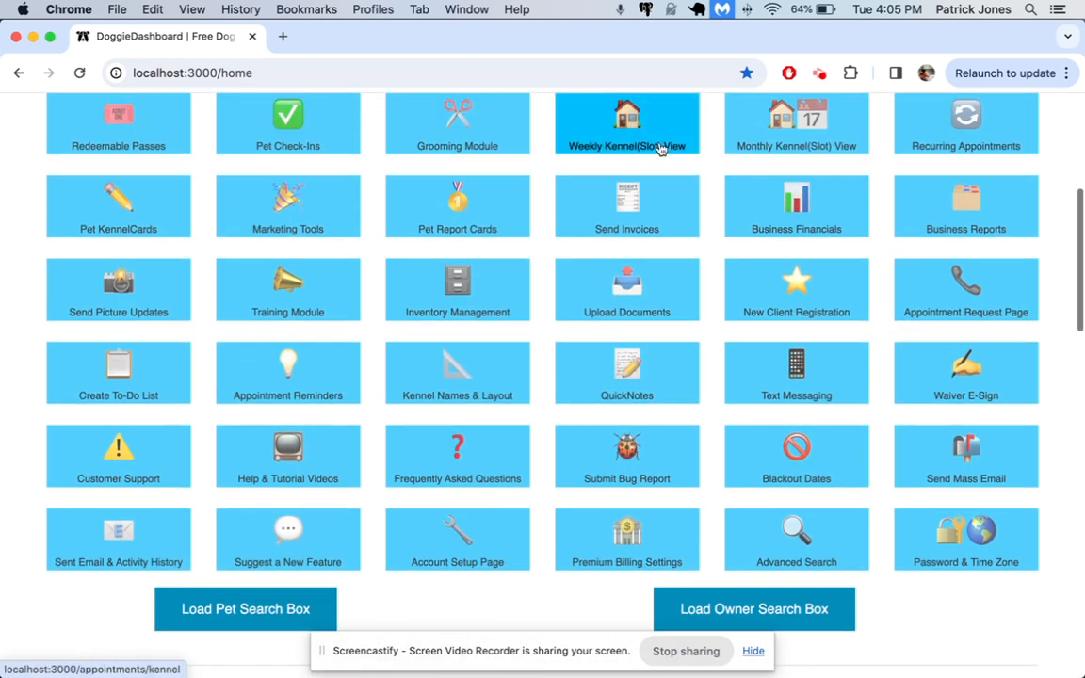
left_click(666, 111)
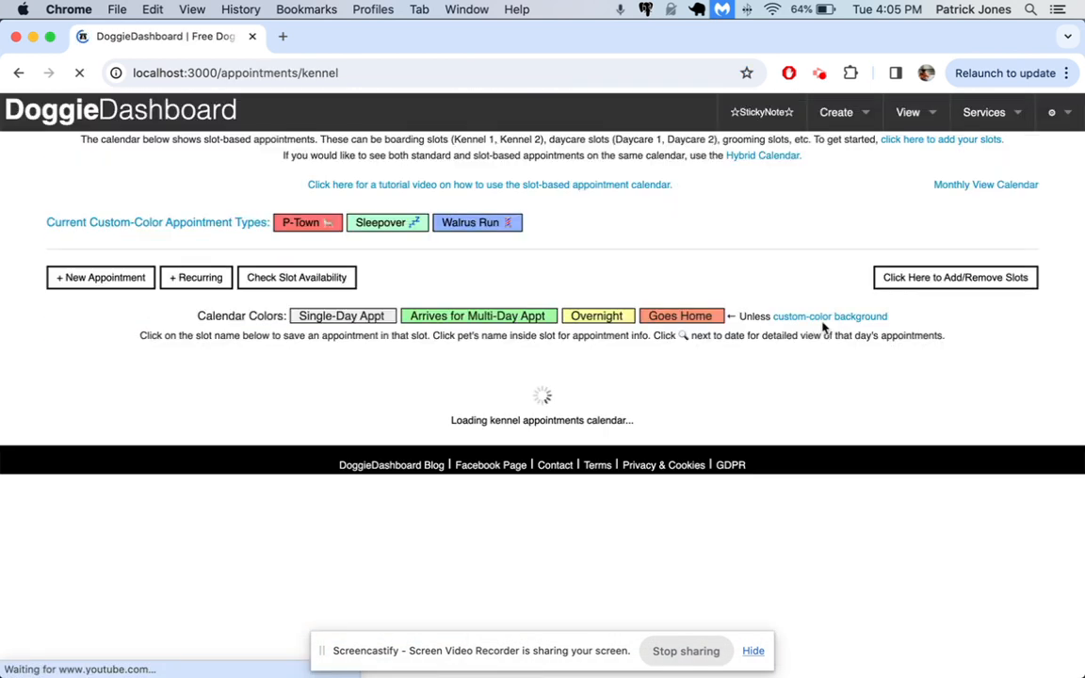
left_click(919, 281)
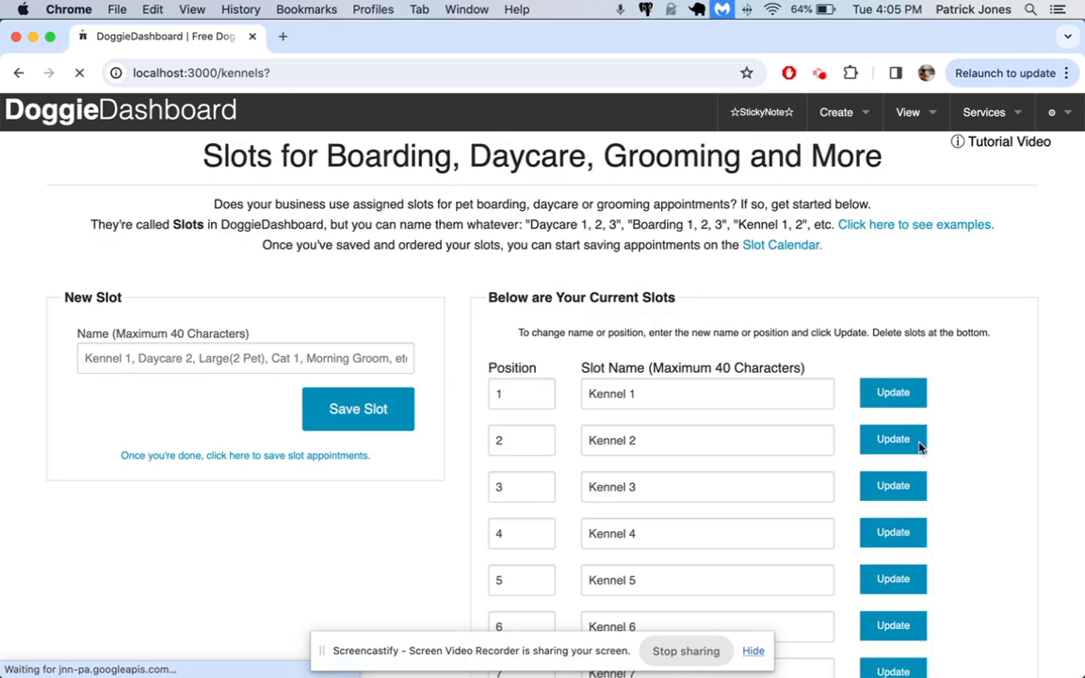
scroll(920, 442, "down", 10)
left_click(778, 211)
scroll(795, 400, "down", 1)
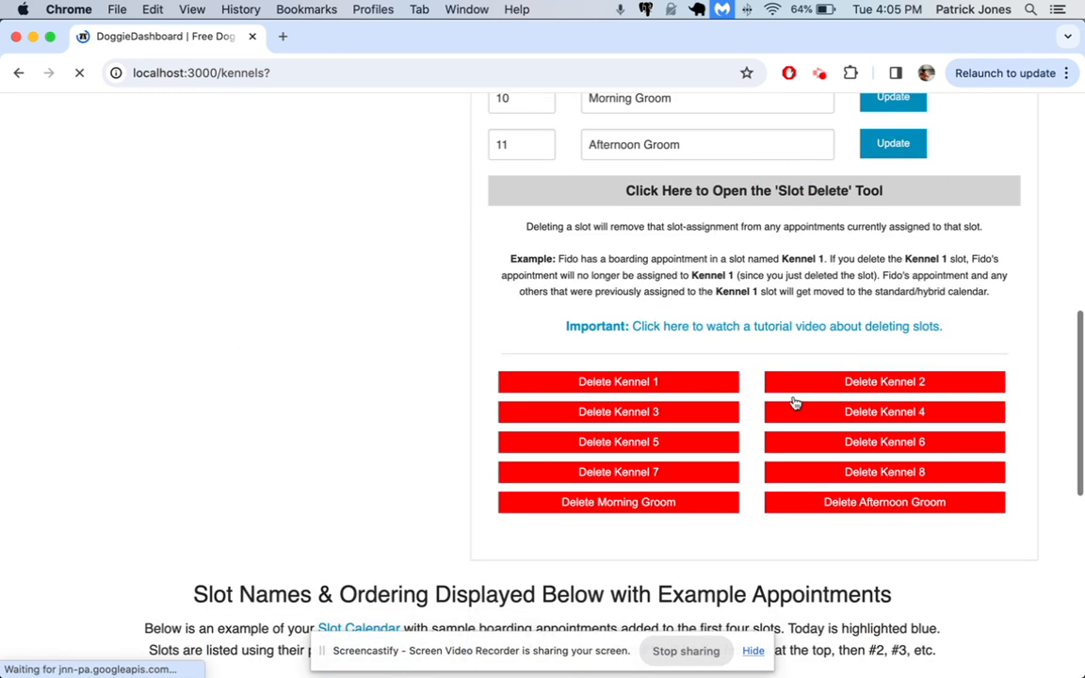
left_click(660, 512)
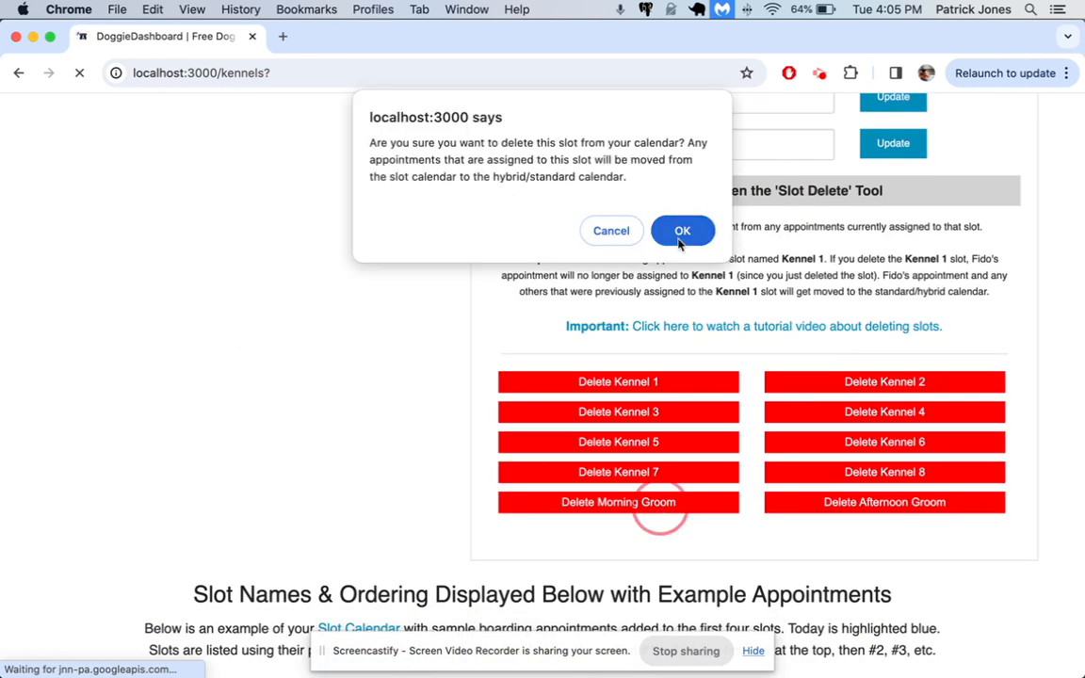
left_click(682, 229)
scroll(679, 245, "up", 3)
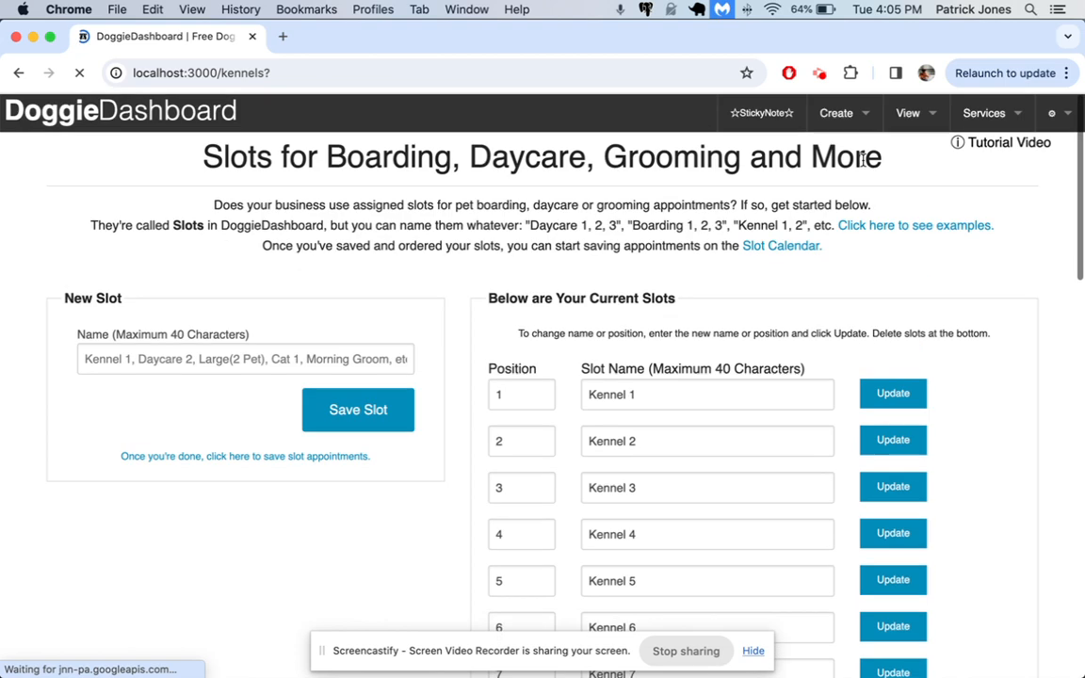
Step: Open the slot calendar and check the Feb 4 - Feb 10 week for the remaining slots and appointments
left_click(759, 246)
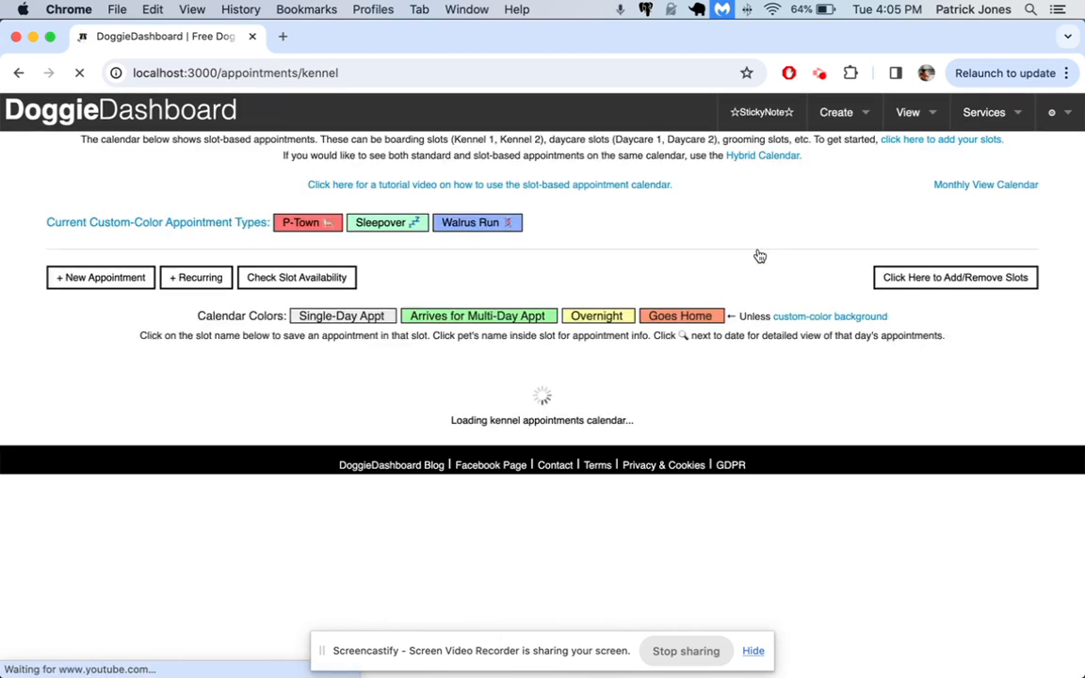
mouse_move(924, 115)
mouse_move(905, 188)
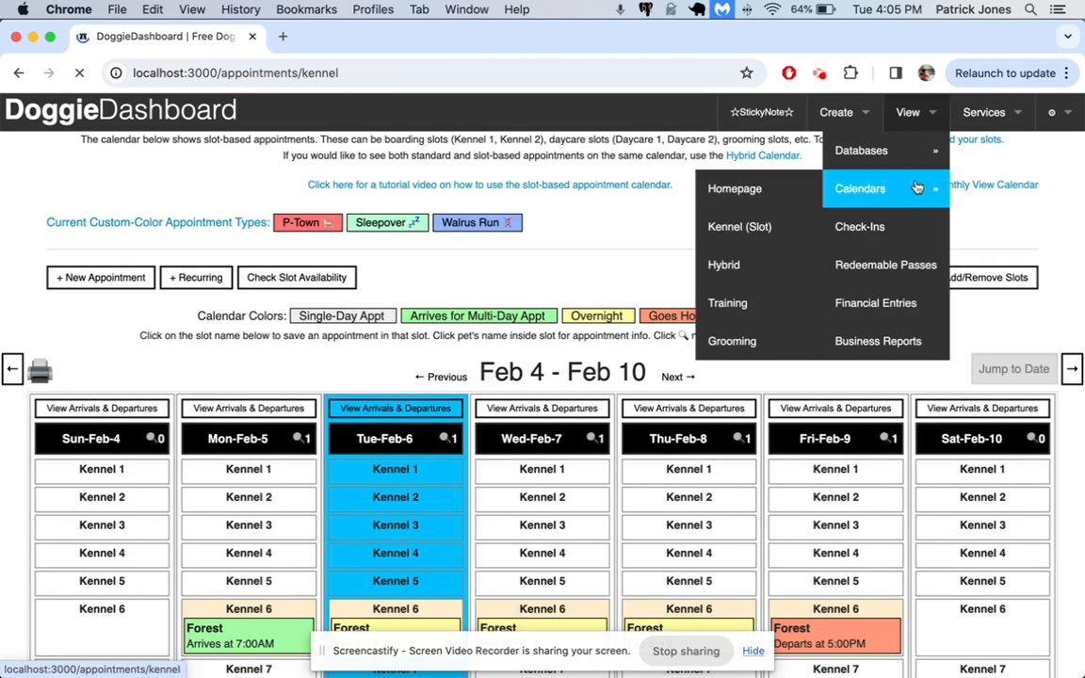
left_click(721, 223)
scroll(726, 314, "down", 4)
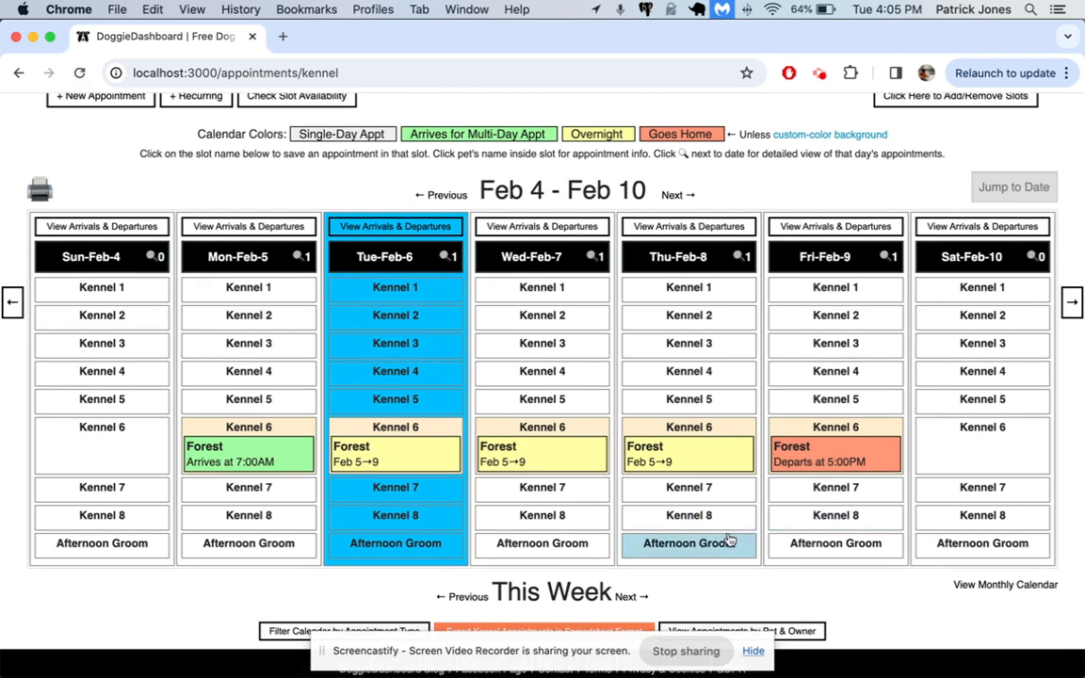
scroll(690, 374, "up", 4)
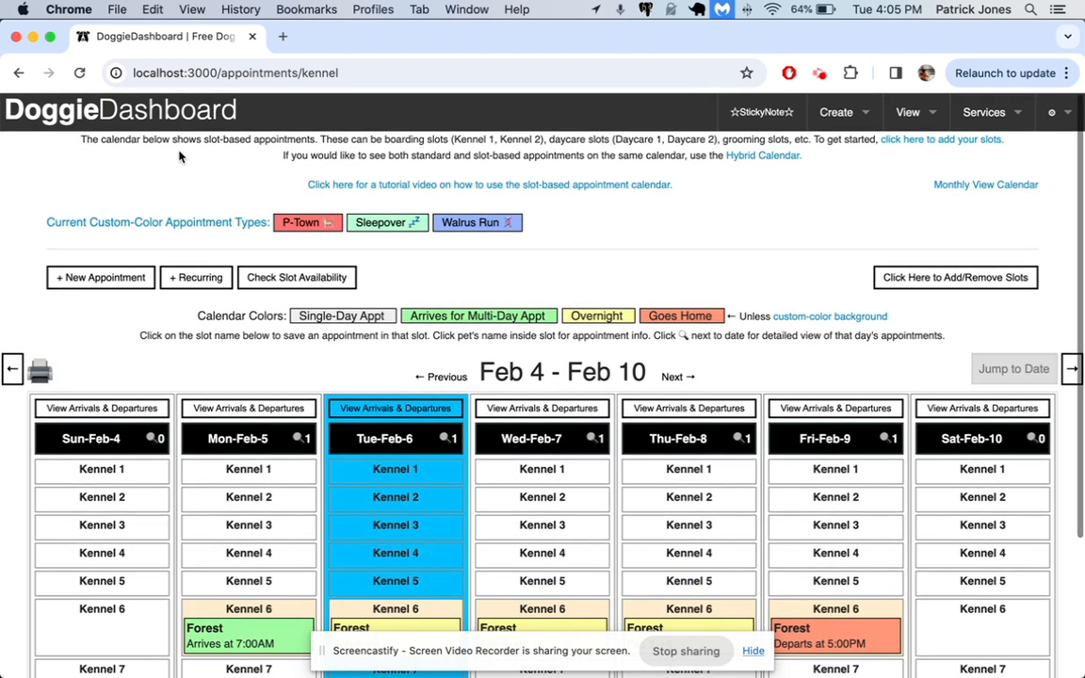
Step: On the homepage's hybrid calendar, view the details and type of Allie's Feb 8 appointment, then close them and review the week
left_click(163, 123)
scroll(492, 353, "down", 8)
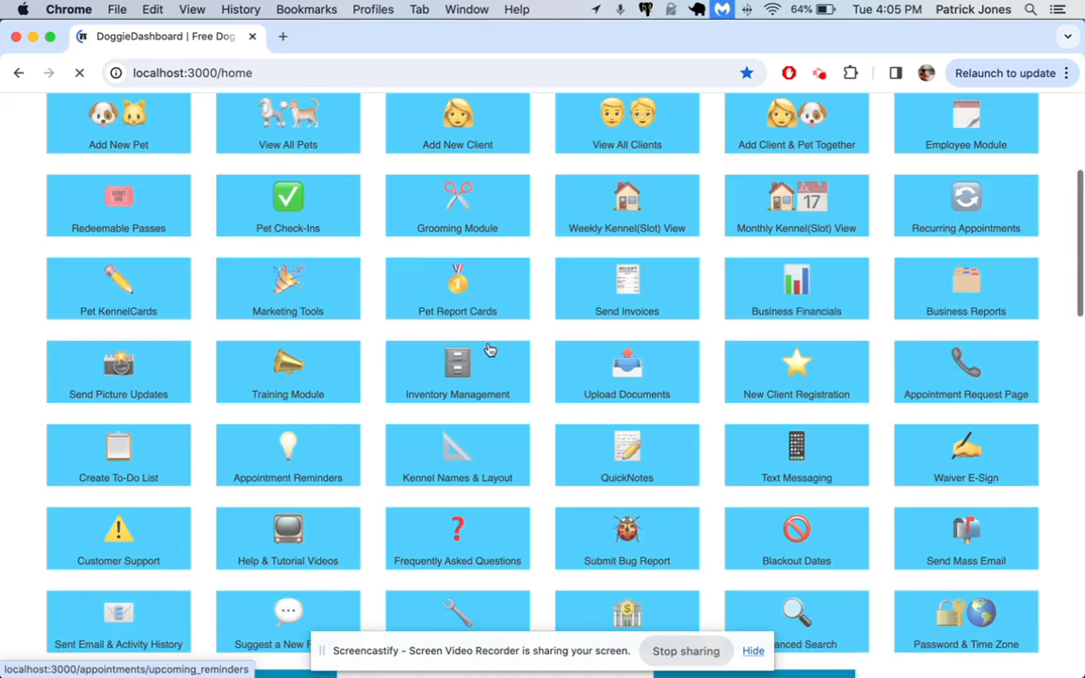
scroll(490, 351, "down", 6)
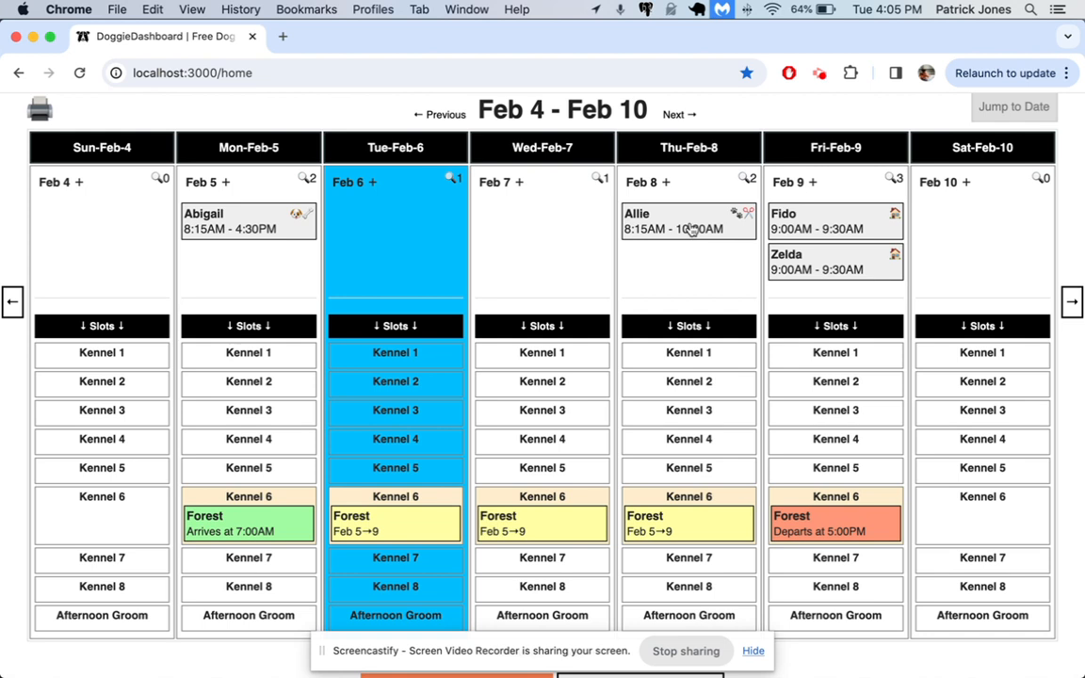
left_click(722, 232)
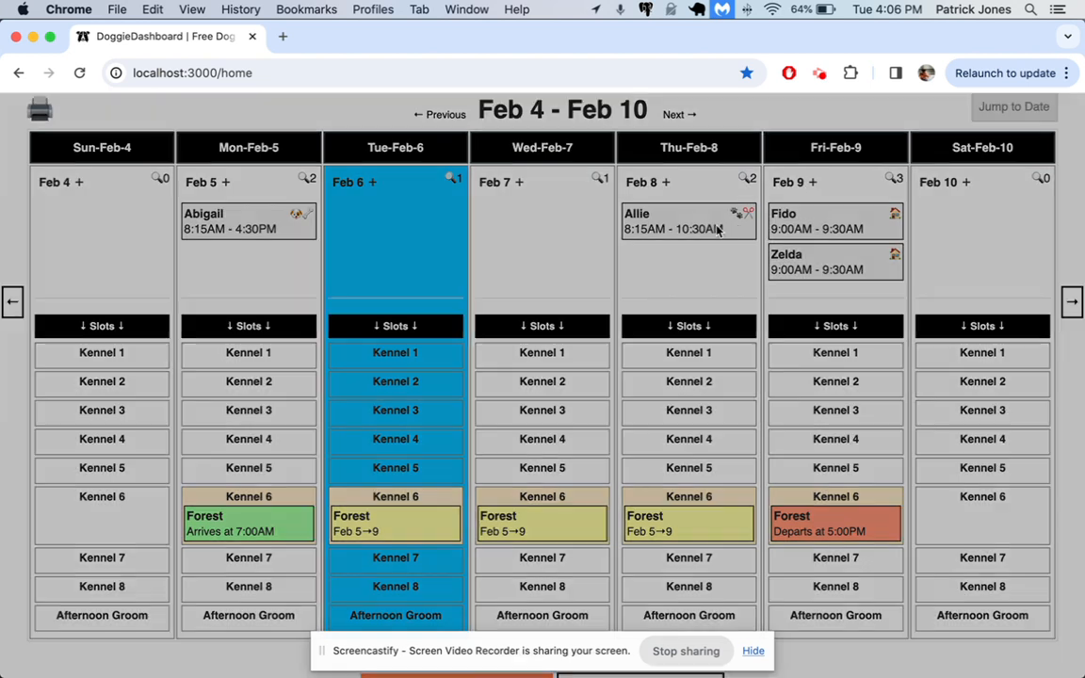
double_click(229, 349)
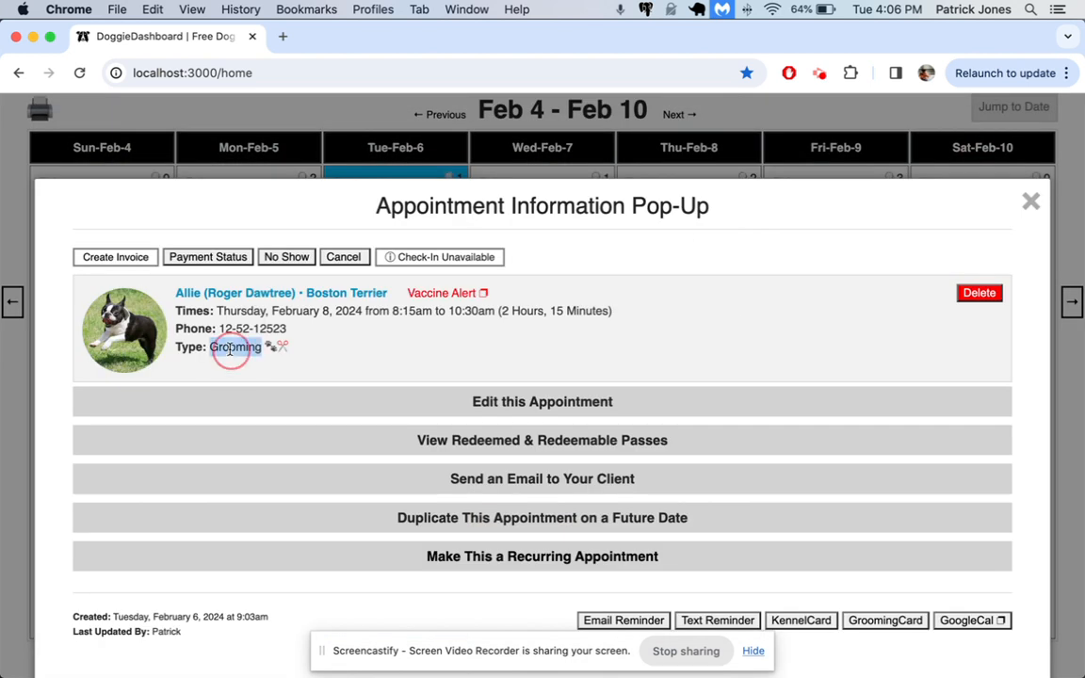
left_click(1032, 205)
scroll(666, 451, "down", 2)
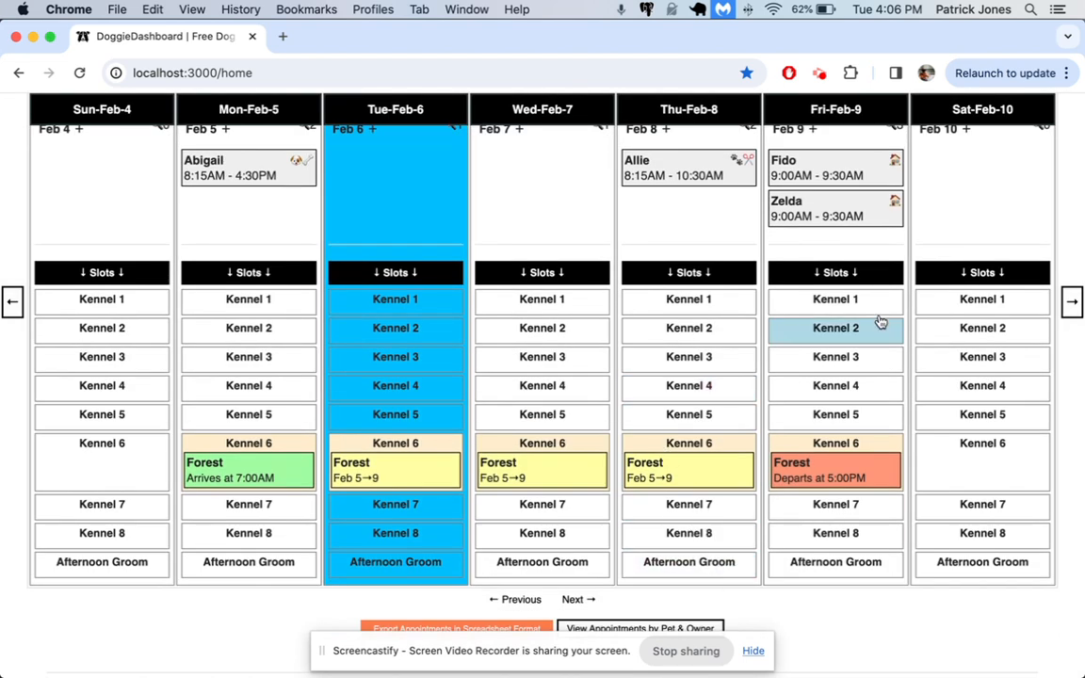
scroll(658, 188, "up", 3)
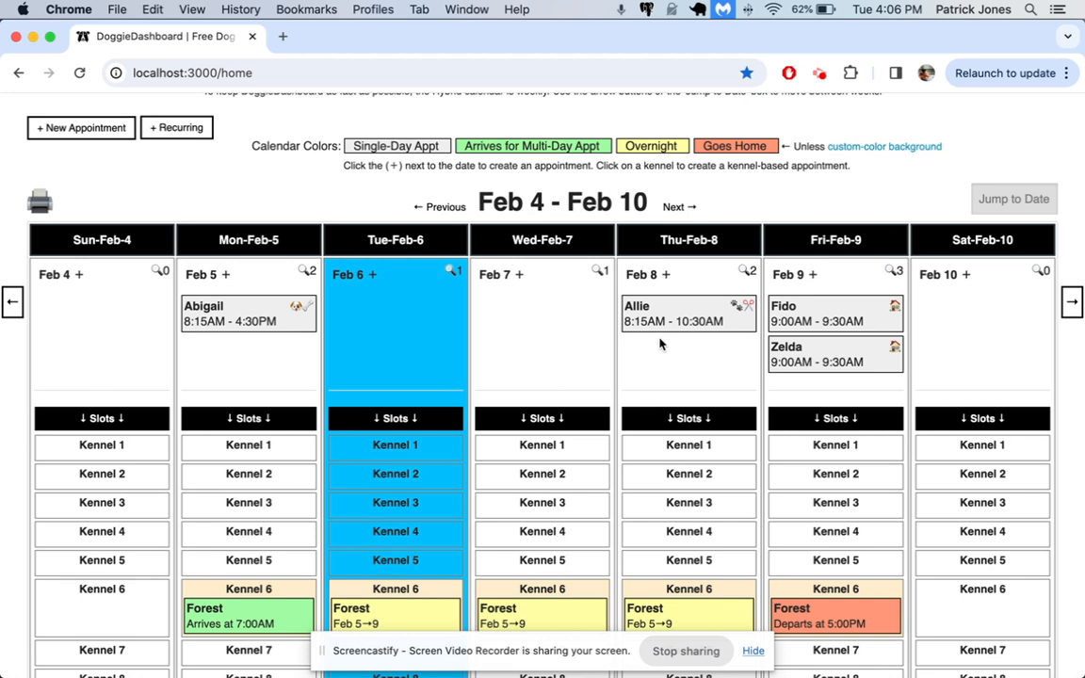
Step: Open the business's account settings page and check where it sits among the site's options
scroll(662, 311, "up", 10)
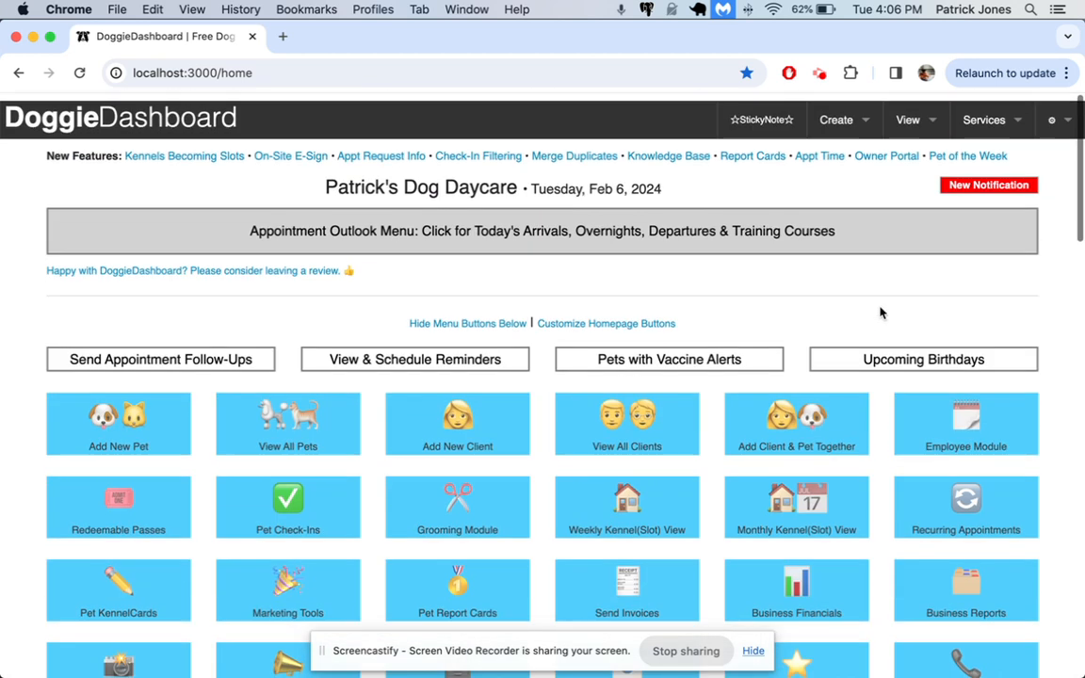
left_click(1053, 119)
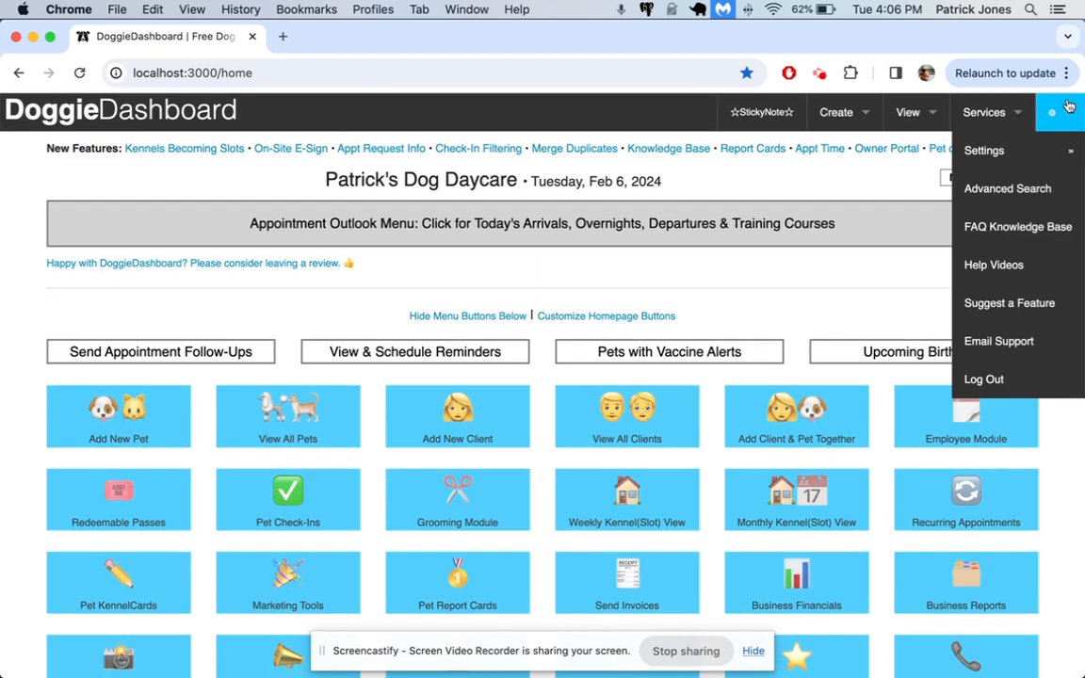
mouse_move(993, 150)
left_click(920, 150)
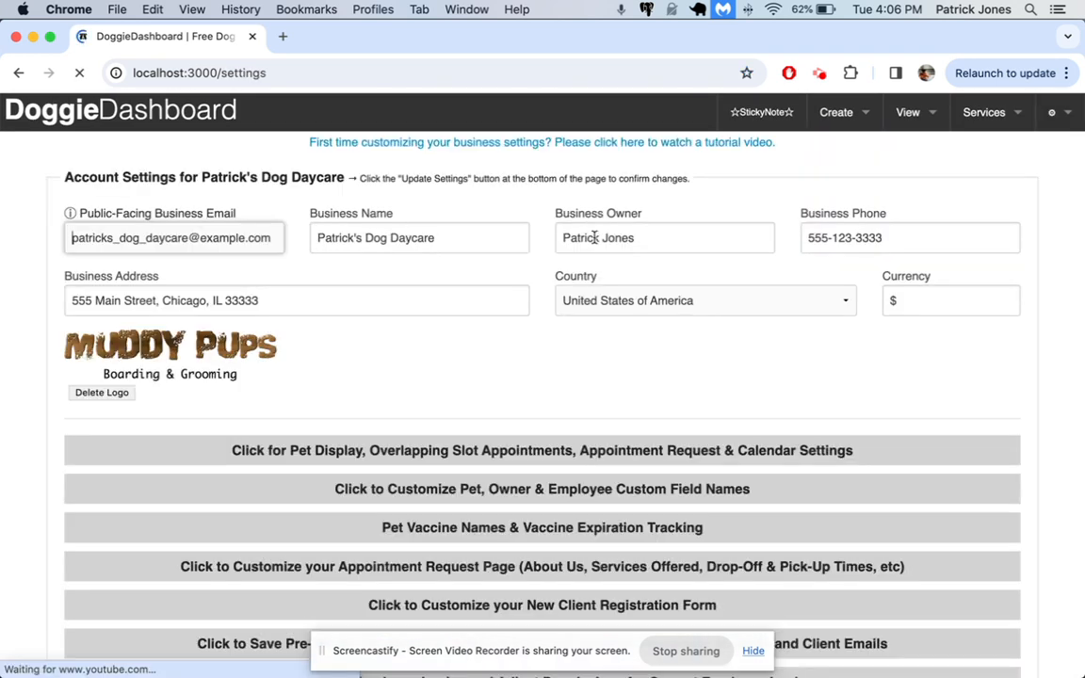
scroll(637, 235, "down", 3)
scroll(677, 215, "up", 3)
left_click(1057, 114)
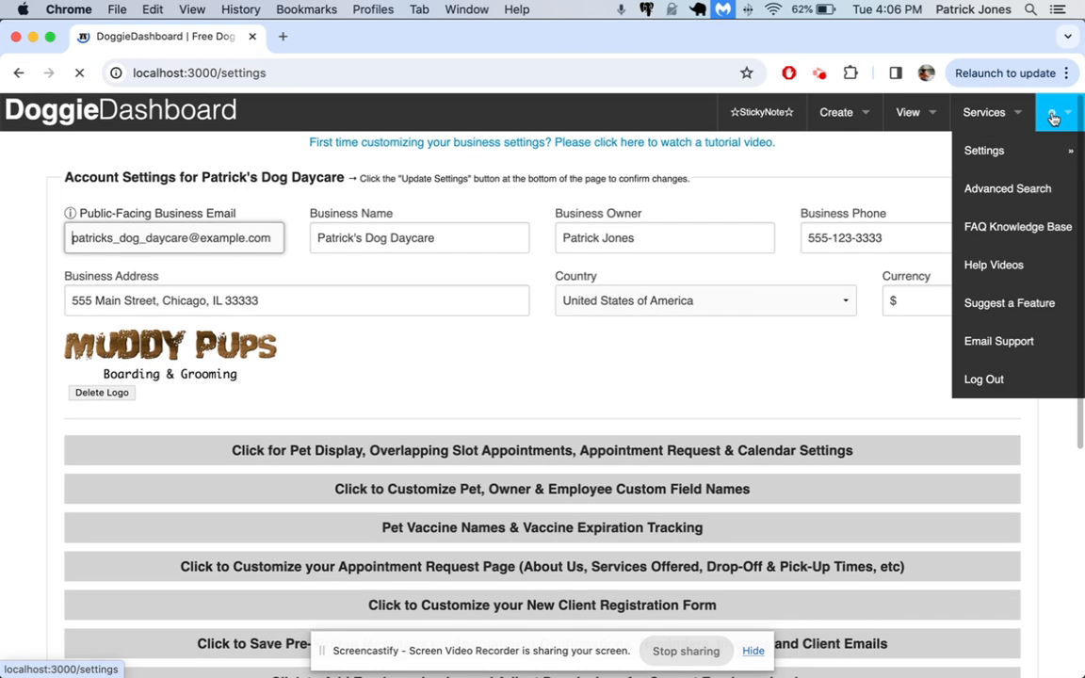
mouse_move(1022, 153)
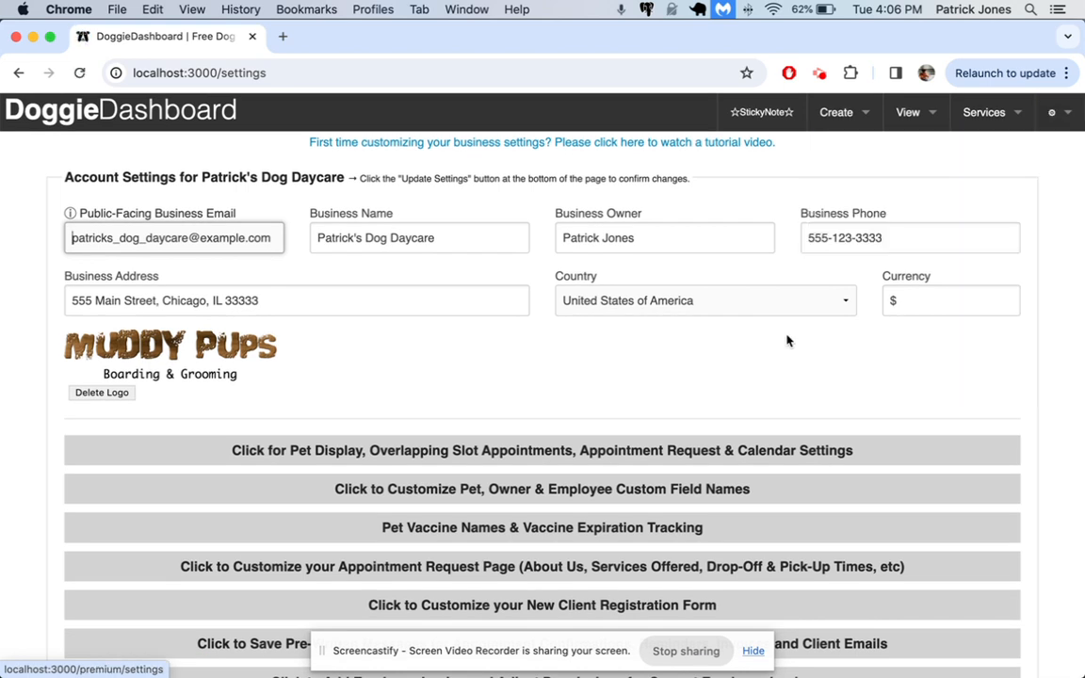
Step: Expand the pet display, overlapping slot and calendar settings, view the homepage calendar choices without changing the selection, and collapse the section
scroll(738, 378, "down", 3)
left_click(786, 300)
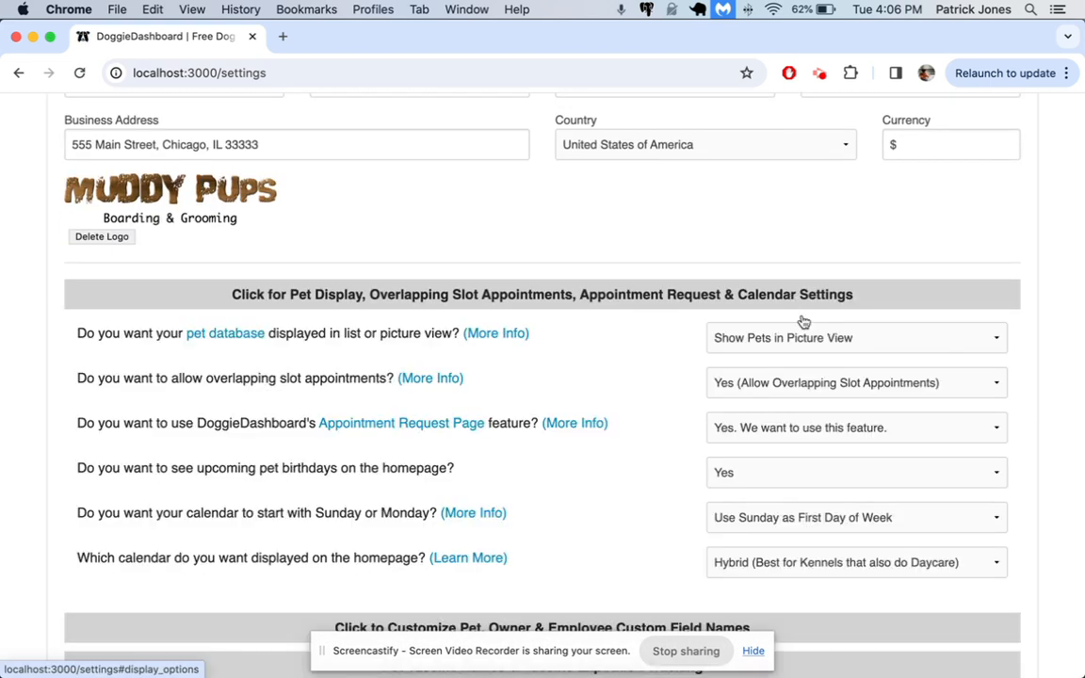
scroll(804, 317, "down", 3)
left_click(857, 421)
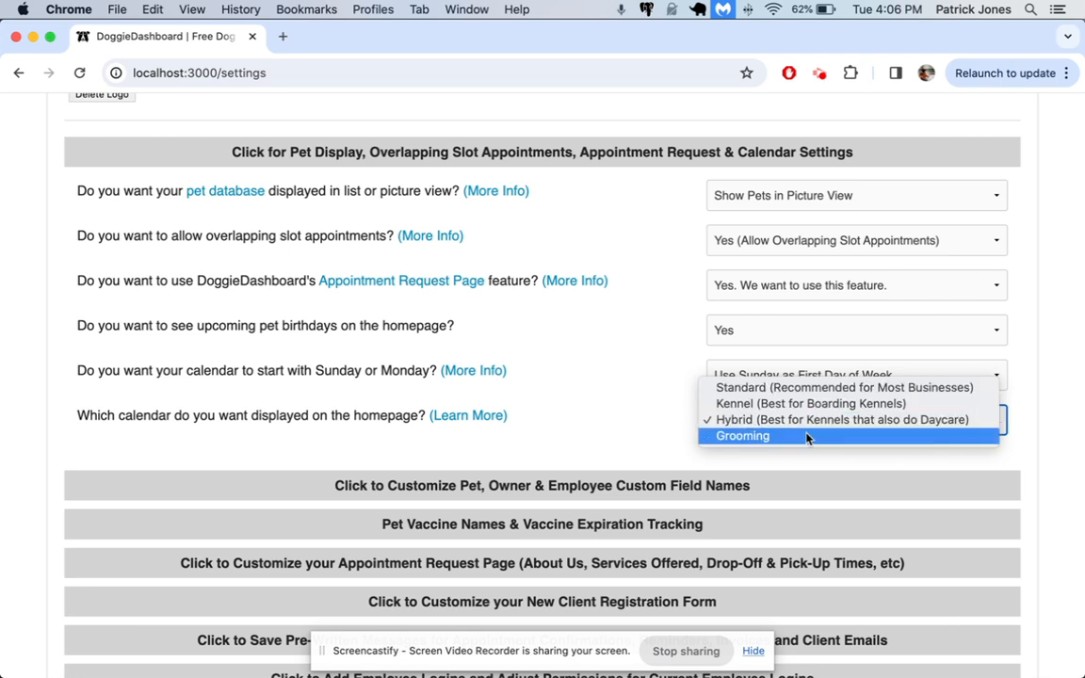
left_click(994, 164)
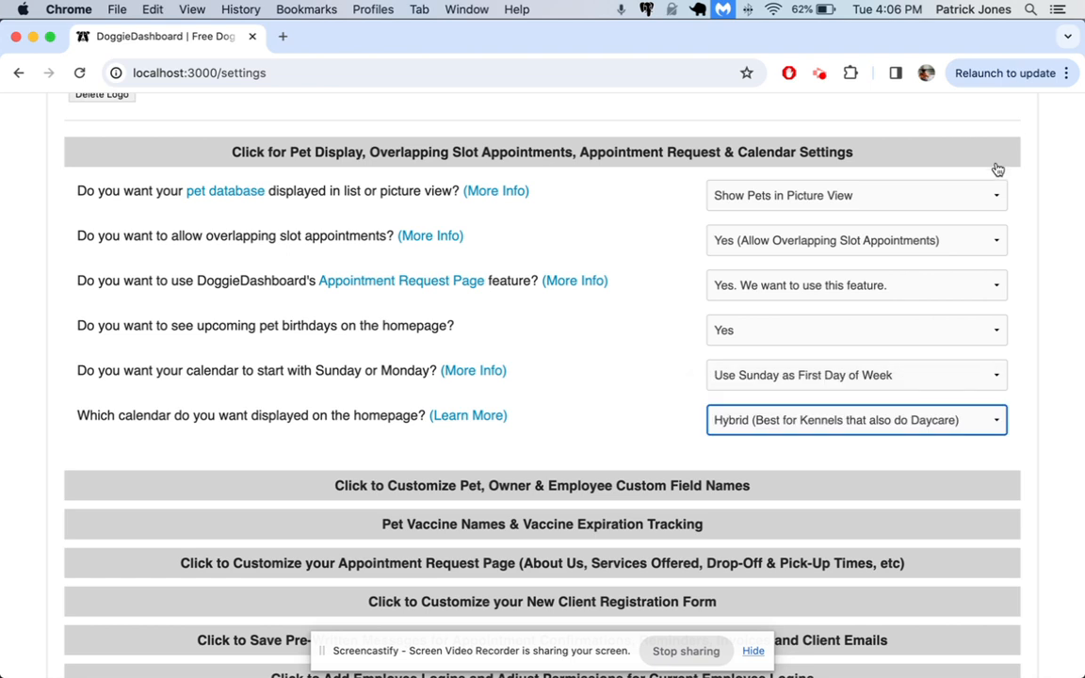
left_click(984, 165)
Step: Return to the homepage and review the hybrid calendar's standard appointments and slots for Feb 4 - Feb 10
scroll(984, 164, "up", 4)
left_click(186, 115)
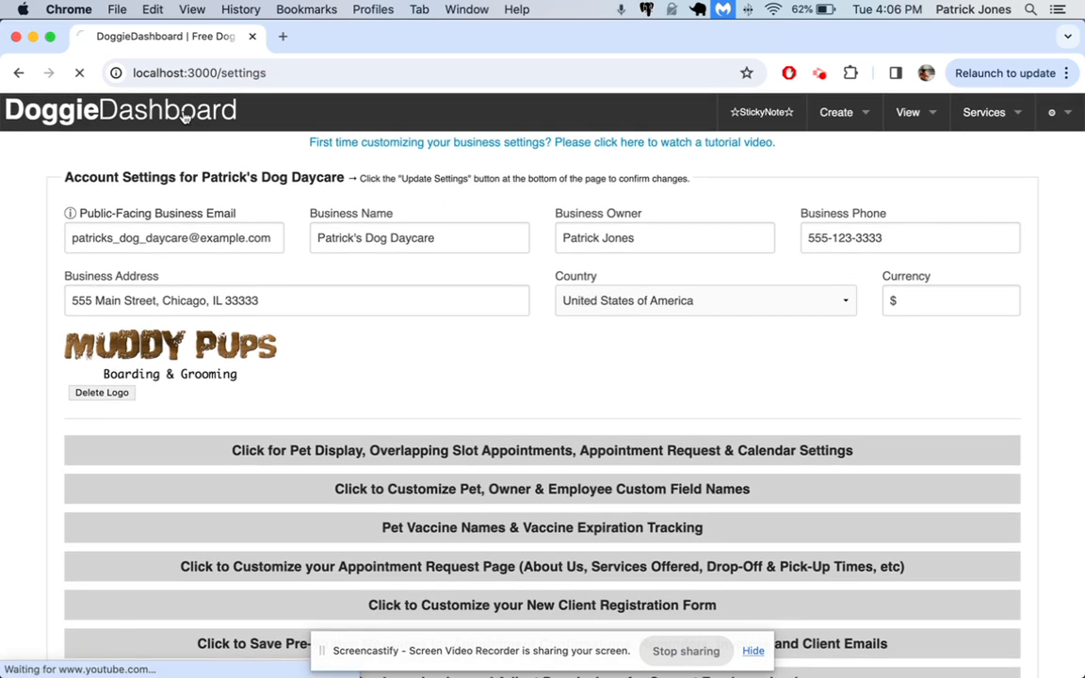
scroll(720, 484, "down", 5)
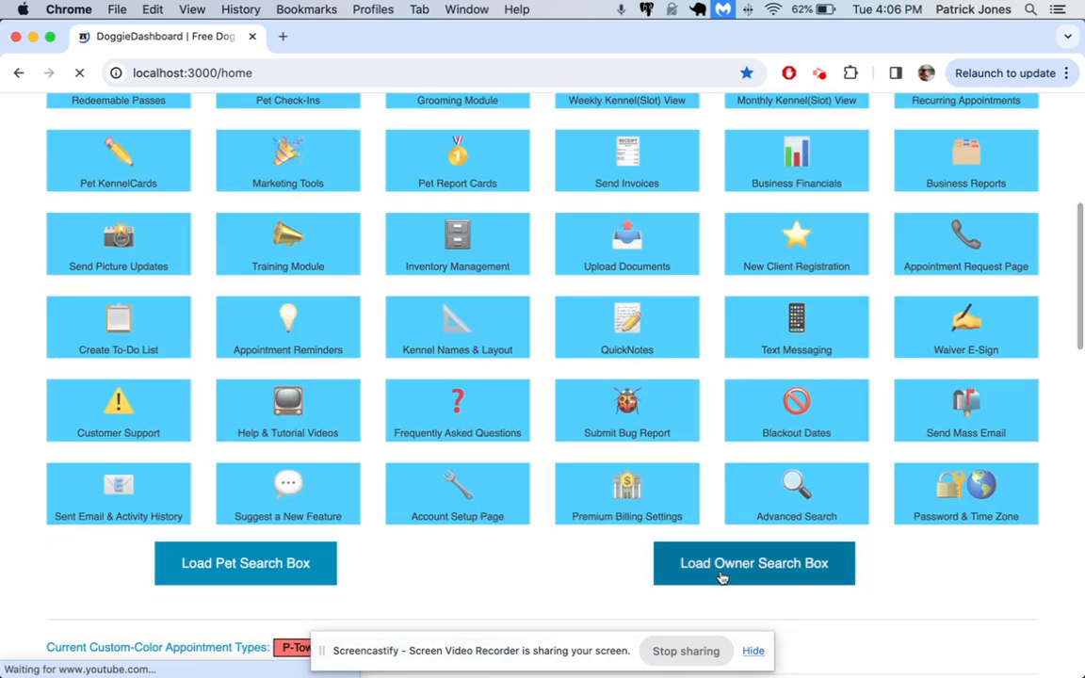
scroll(722, 566, "down", 7)
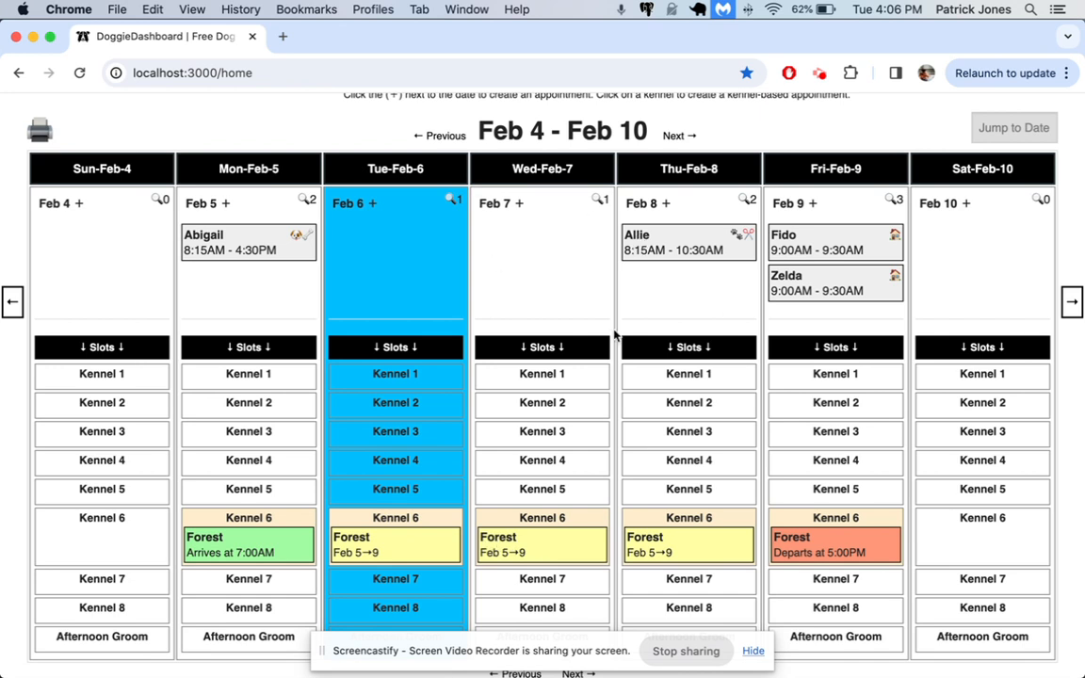
scroll(614, 335, "up", 8)
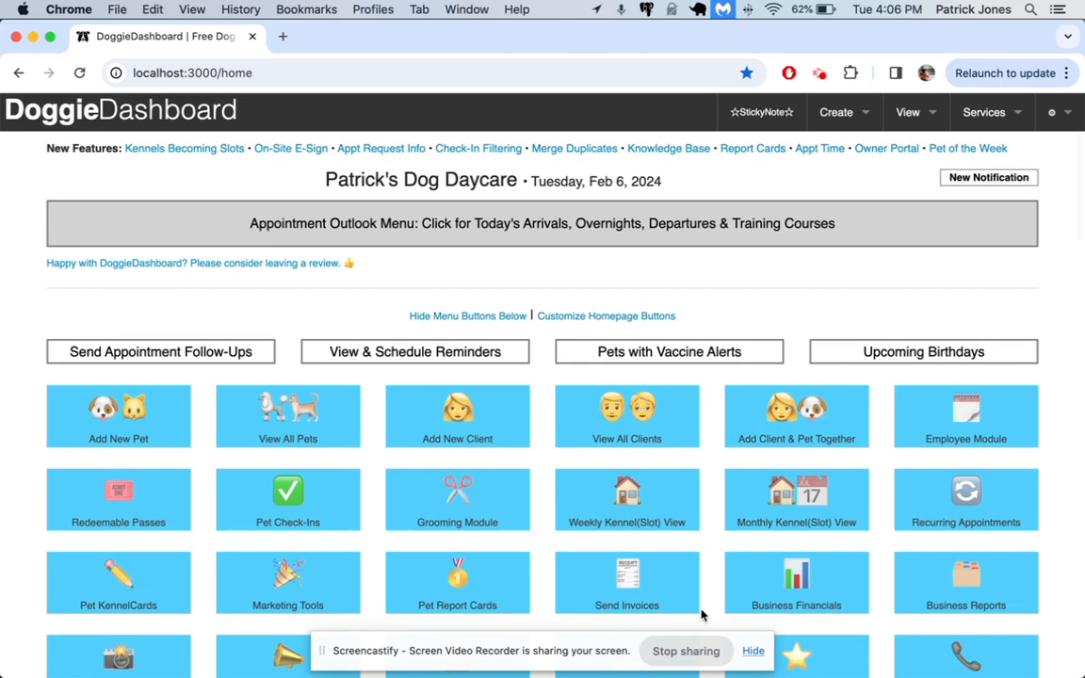